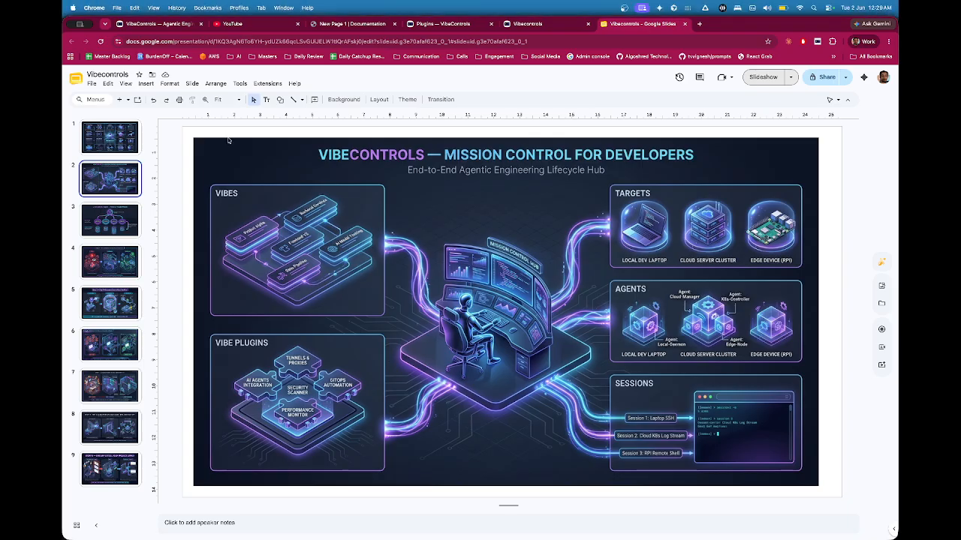
# - Switch to the VibeControls overview in the browser and copy the Linux curl install command for the agent
pyautogui.click(143, 24)
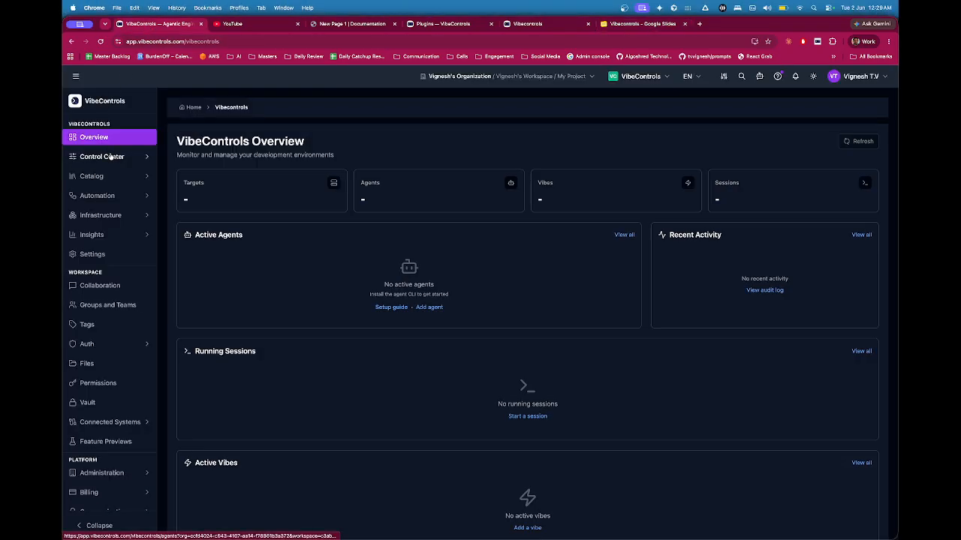
pyautogui.click(97, 157)
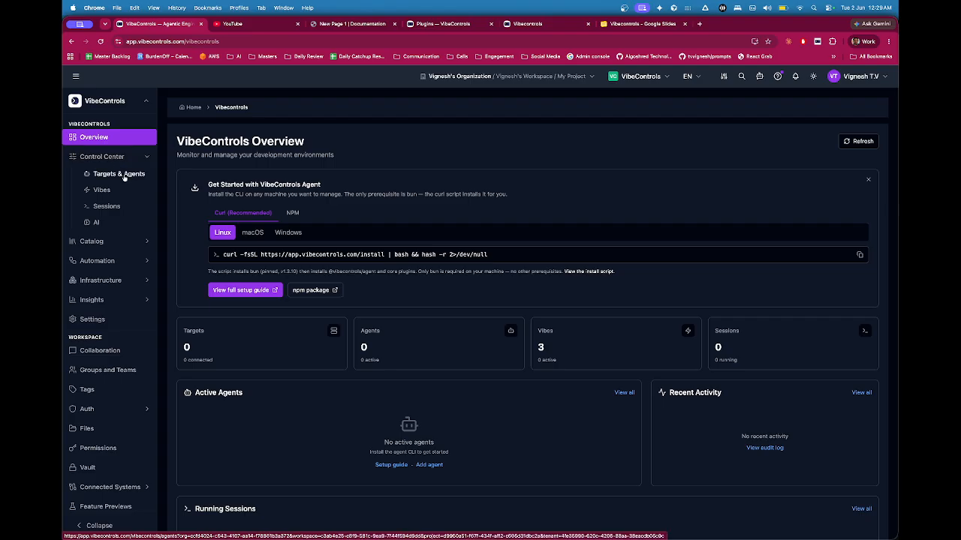
pyautogui.click(291, 256)
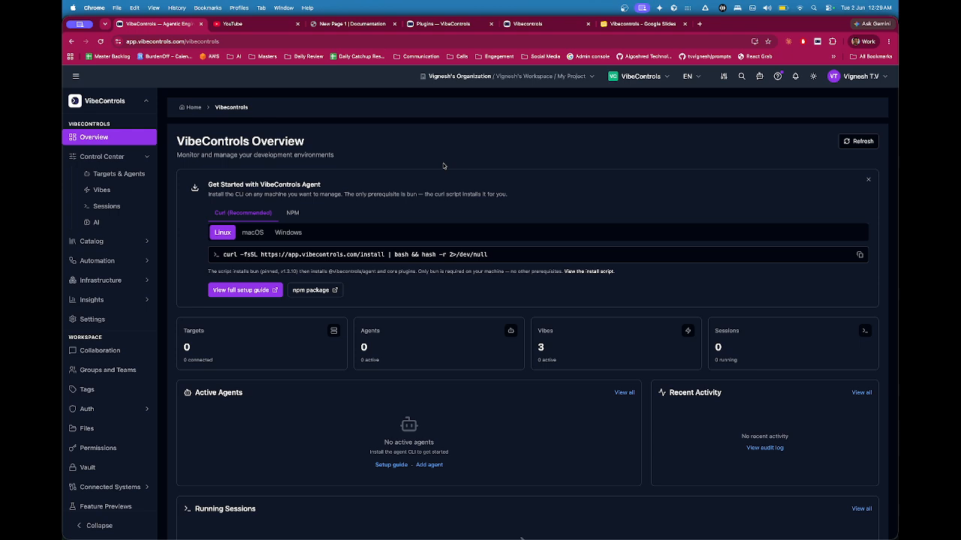
pyautogui.press('super+Tab')
pyautogui.press('super+Tab')
pyautogui.press('super+Tab')
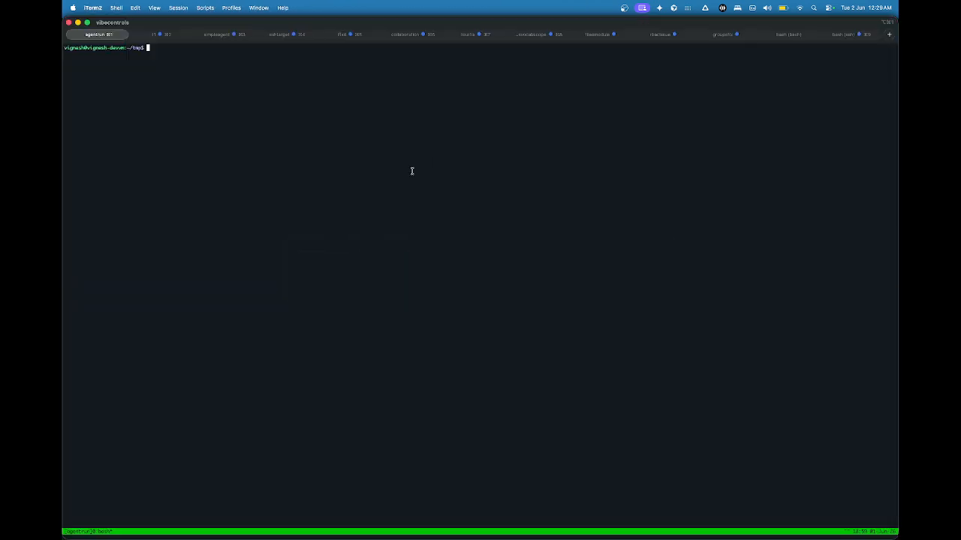
pyautogui.press('super+v')
pyautogui.press('Return')
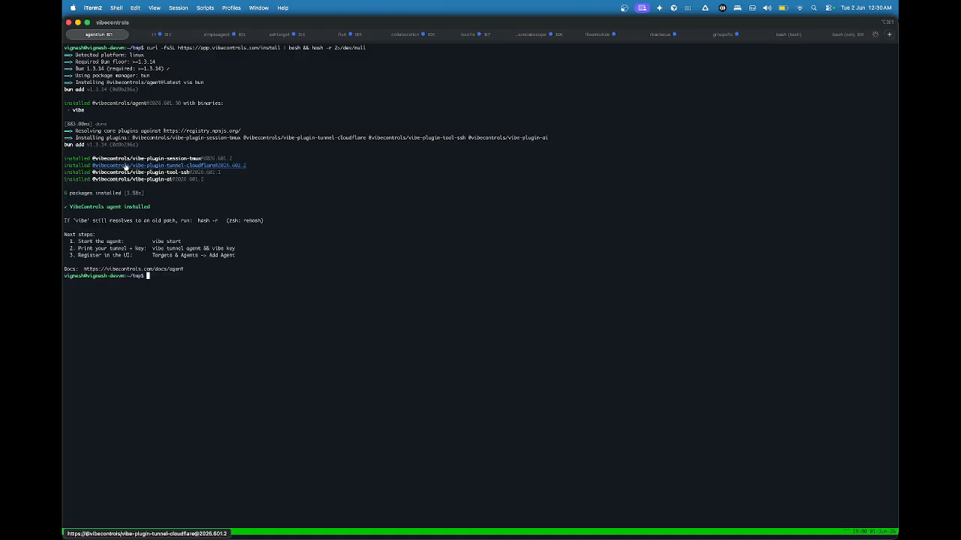
# - Review the macOS, Windows and Linux install commands on the VibeControls overview against the terminal's installation output
pyautogui.press('super+Tab')
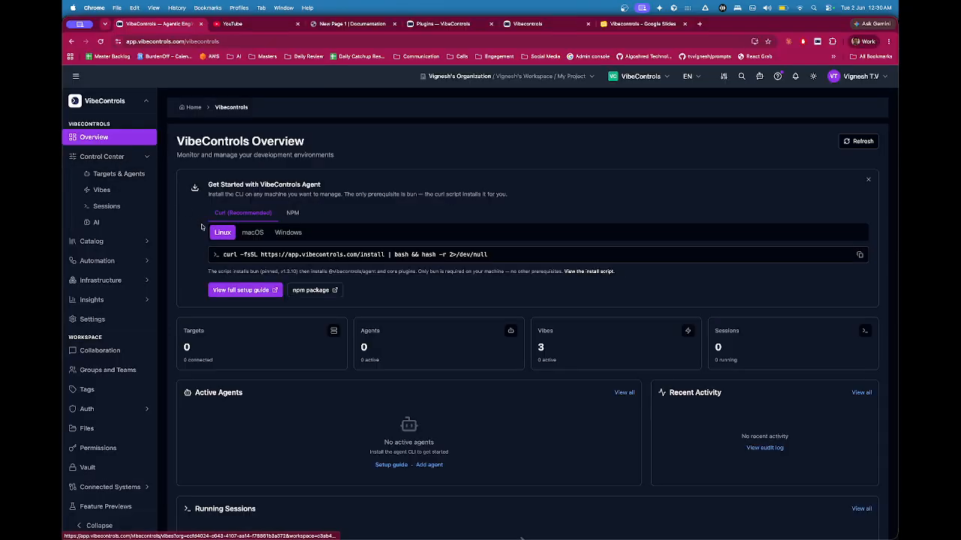
pyautogui.click(252, 233)
pyautogui.click(287, 232)
pyautogui.click(222, 233)
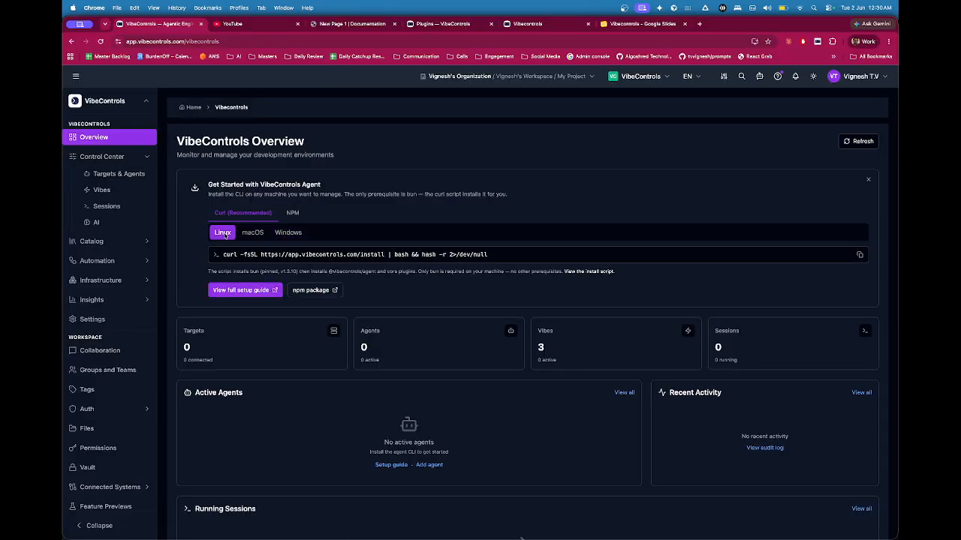
pyautogui.press('super+Tab')
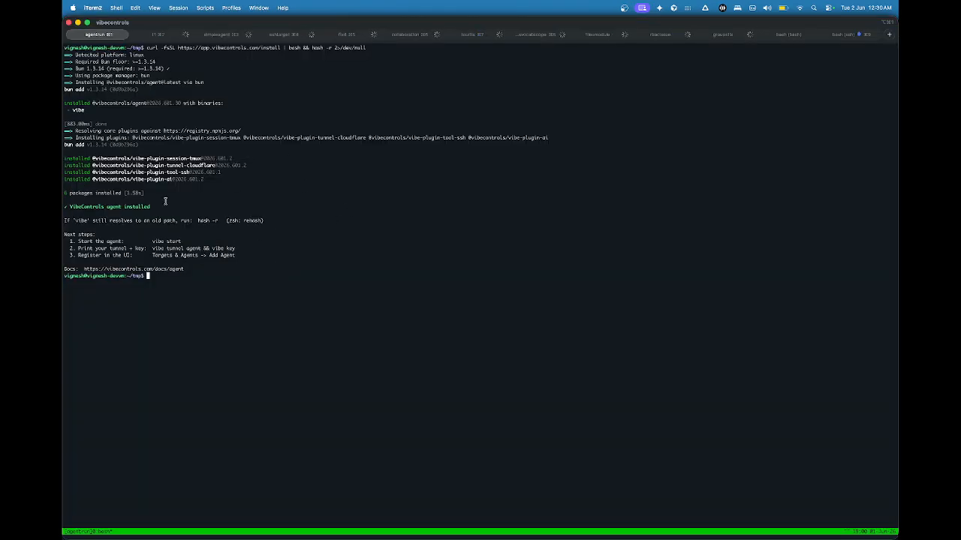
pyautogui.press('super+Tab')
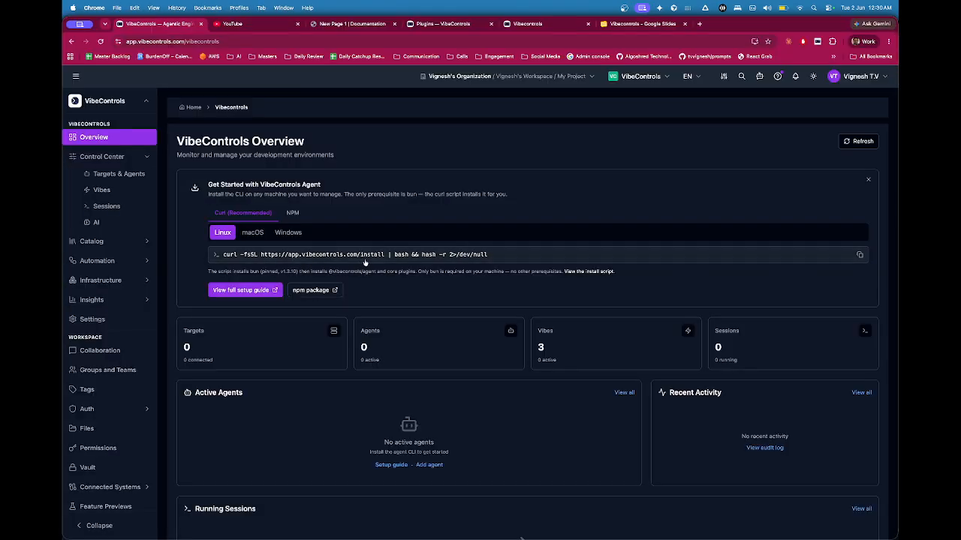
# - In iTerm2, start the agent with "vibe start" and accept all preselected agent abilities for installation
pyautogui.press('super+Tab')
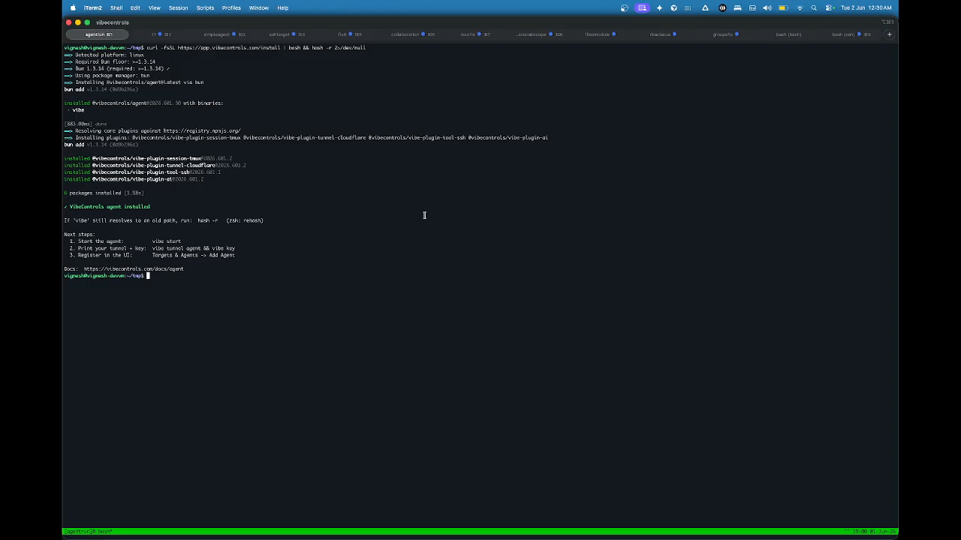
pyautogui.write('vibe start')
pyautogui.press('Return')
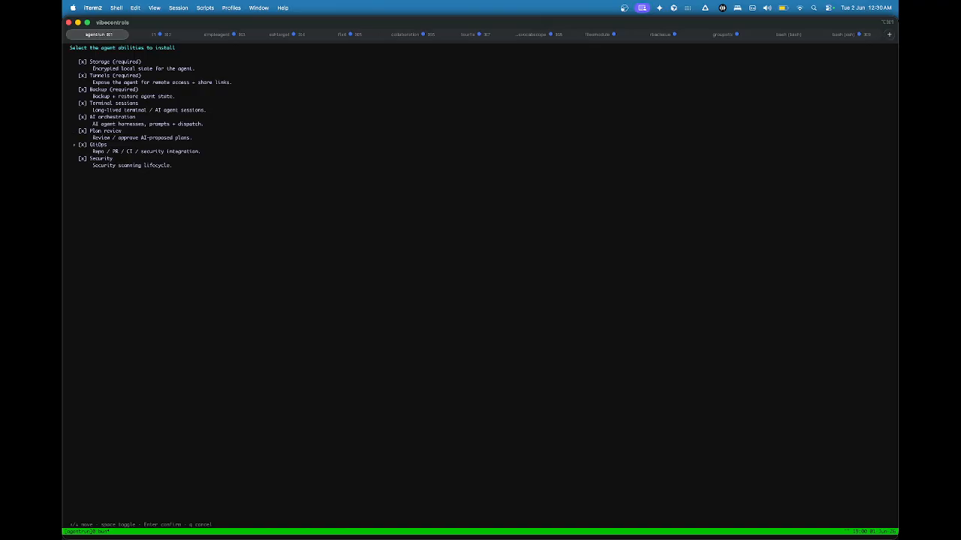
pyautogui.press('Return')
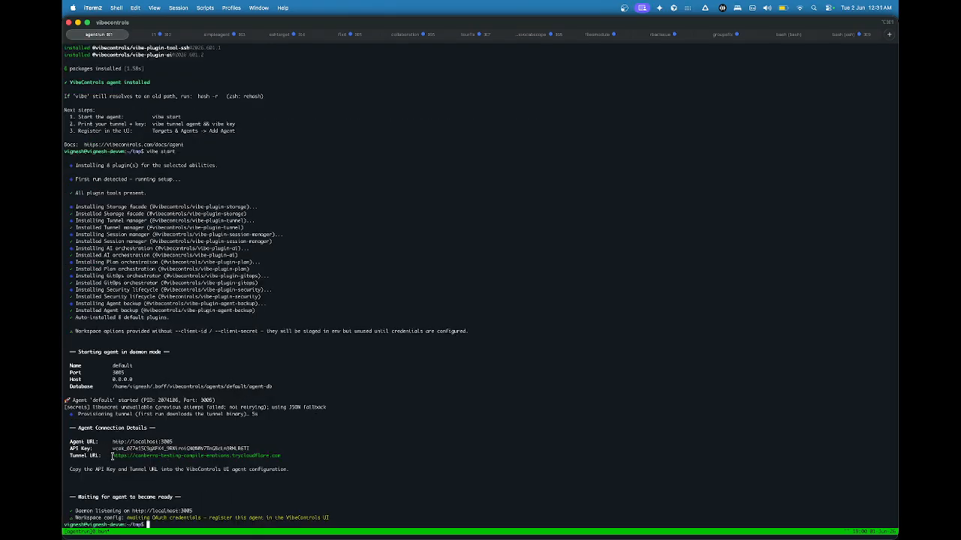
# - Copy the agent's tunnel URL from the connection details and return to VibeControls in Chrome
pyautogui.moveTo(111, 456); pyautogui.dragTo(281, 456)
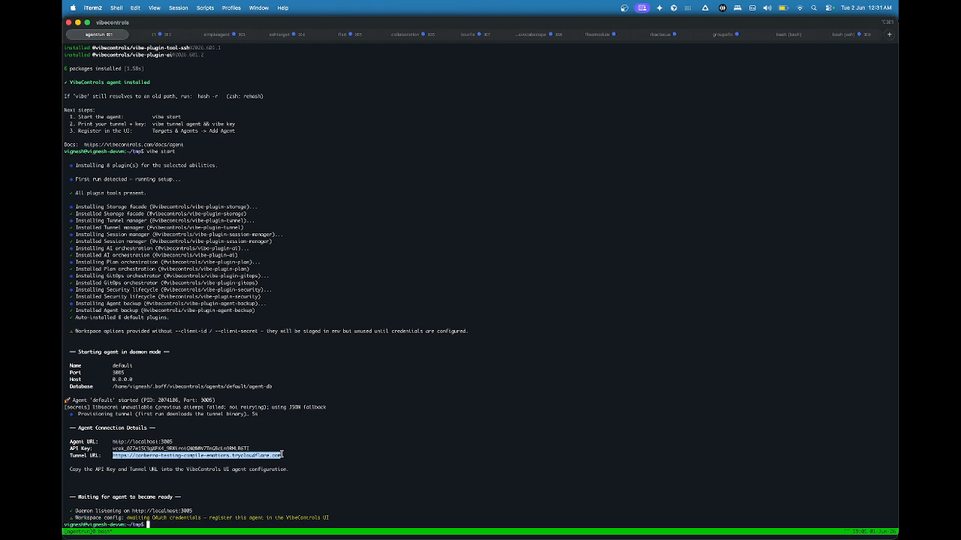
pyautogui.press('super+c')
pyautogui.press('super+Tab')
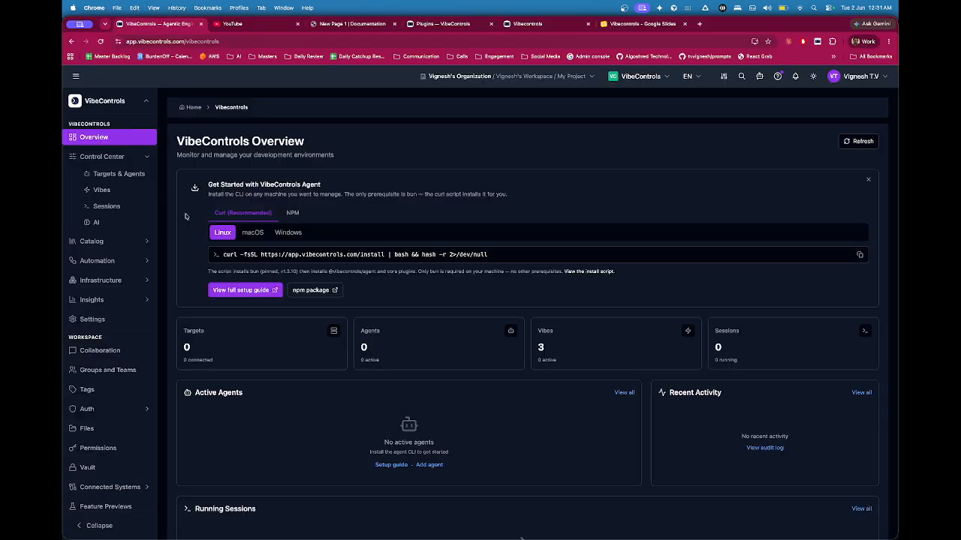
# - Start adding a new agent under Targets & Agents, naming it with the owner's first name plus "Development VM Agent"
pyautogui.click(131, 174)
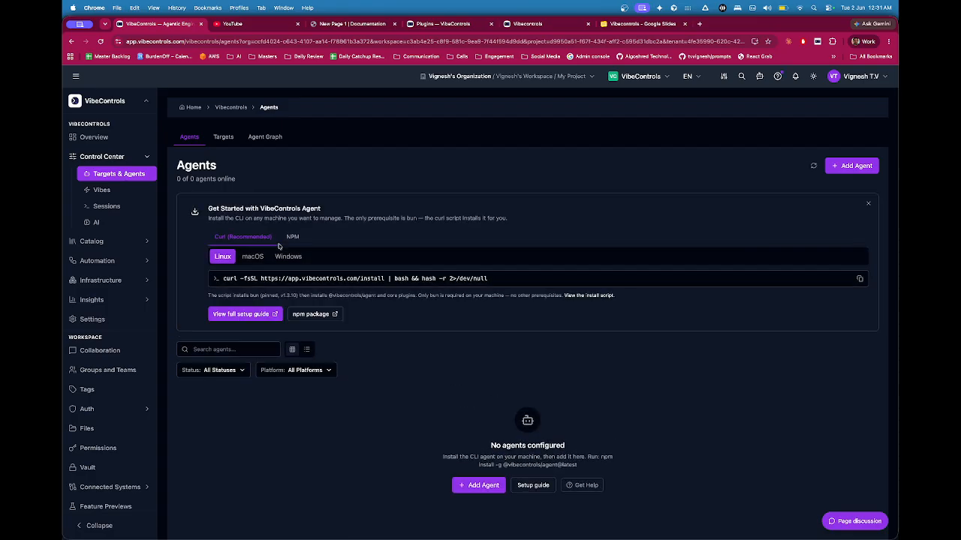
pyautogui.scroll(-3, 343, 312)
pyautogui.scroll(-1, 344, 312)
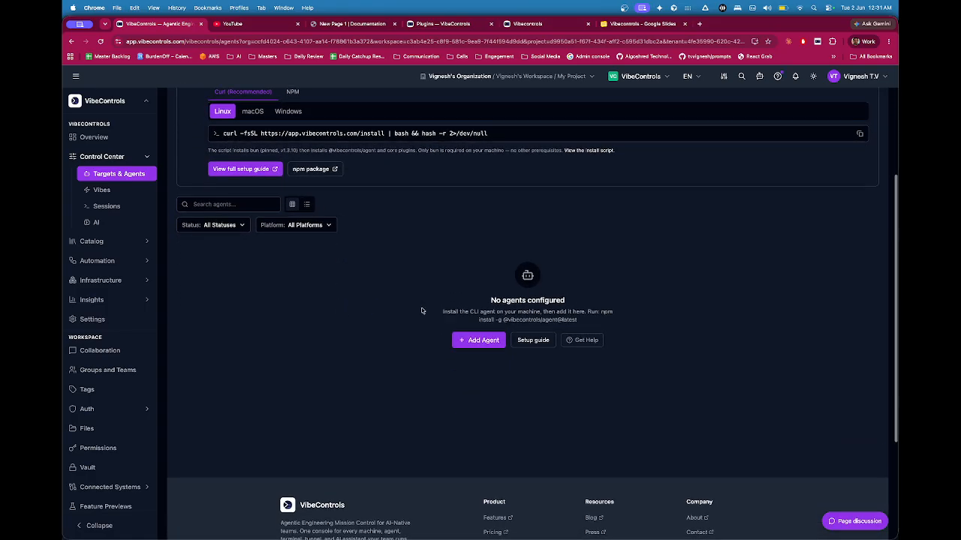
pyautogui.click(476, 340)
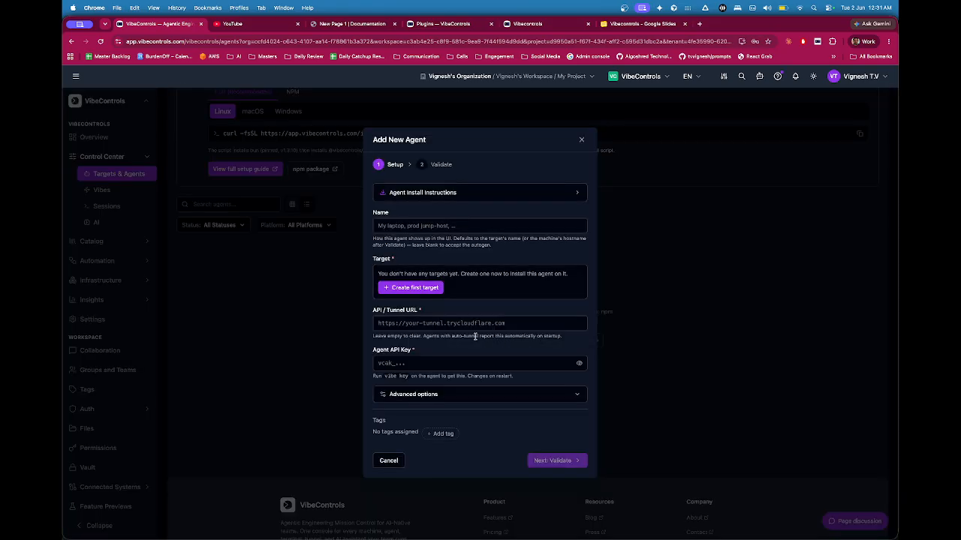
pyautogui.click(419, 225)
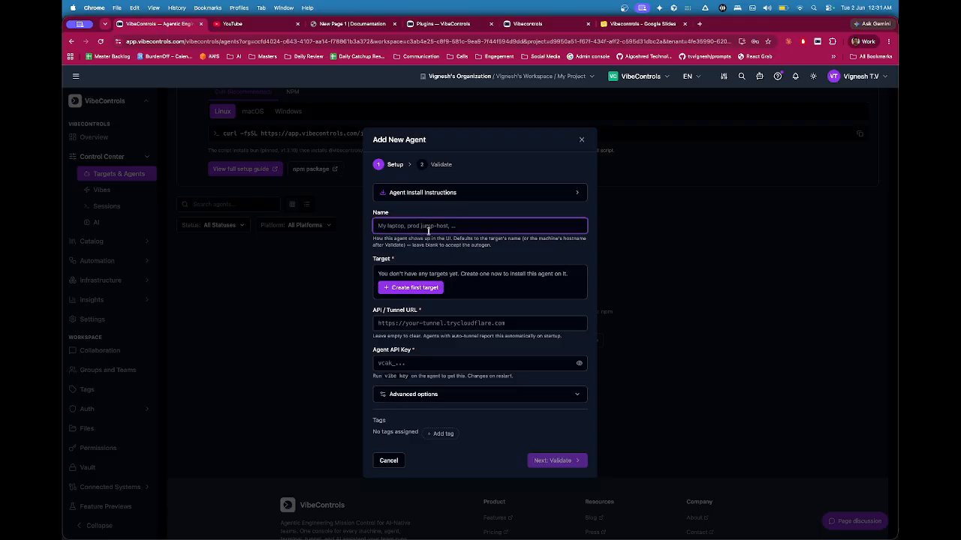
pyautogui.write('Vignesh Development Agent')
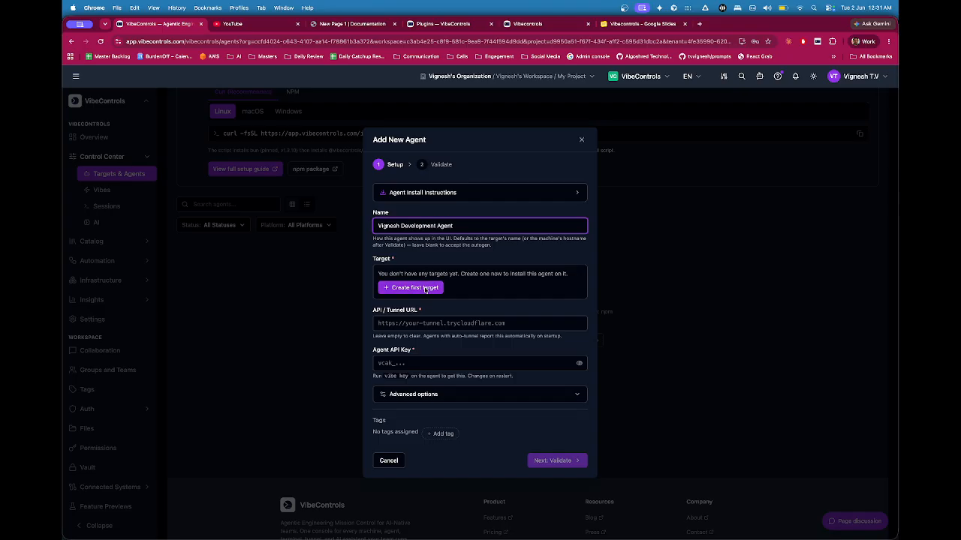
pyautogui.hotkey('alt', 'Left')
pyautogui.write('VM')
# - Create the agent's first target, named with the owner's first name plus "Development VM"
pyautogui.click(428, 287)
pyautogui.click(439, 279)
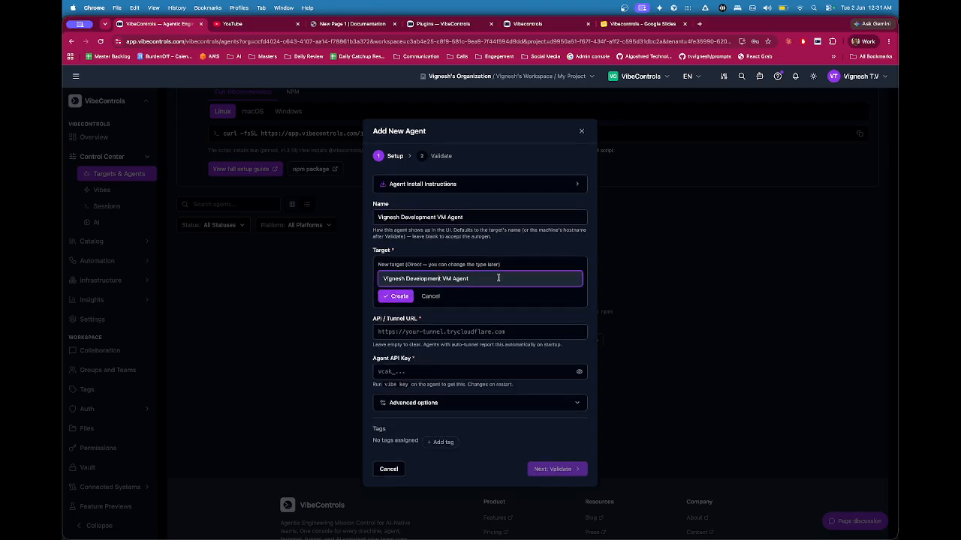
pyautogui.hotkey('shift', 'End')
pyautogui.press('BackSpace')
pyautogui.click(400, 296)
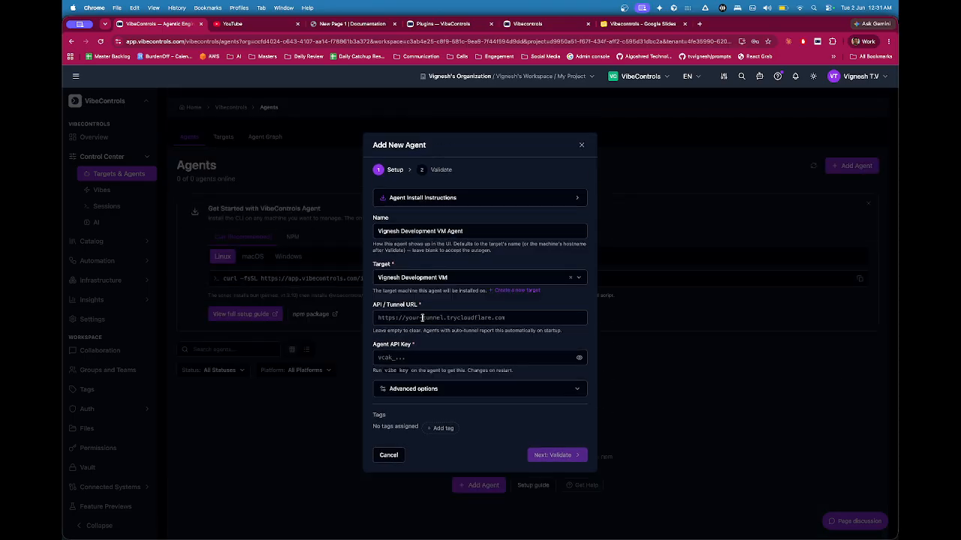
# - Fill in the new agent's API / Tunnel URL with the copied trycloudflare.com address
pyautogui.click(422, 317)
pyautogui.press('super+v')
pyautogui.press('Tab')
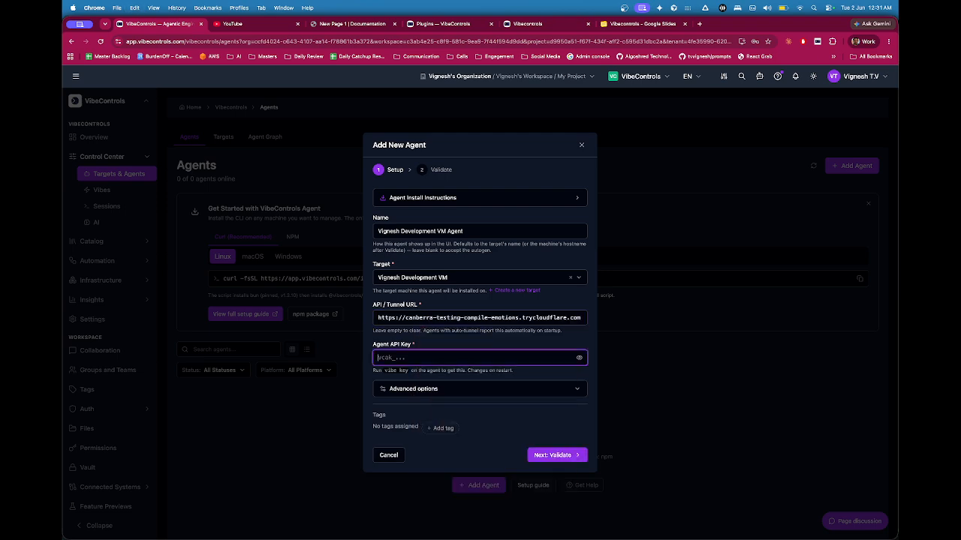
# - Copy the API key from the agent's connection details in iTerm2 and paste it as the Agent API Key in Chrome
pyautogui.press('super+Tab')
pyautogui.doubleClick(164, 448)
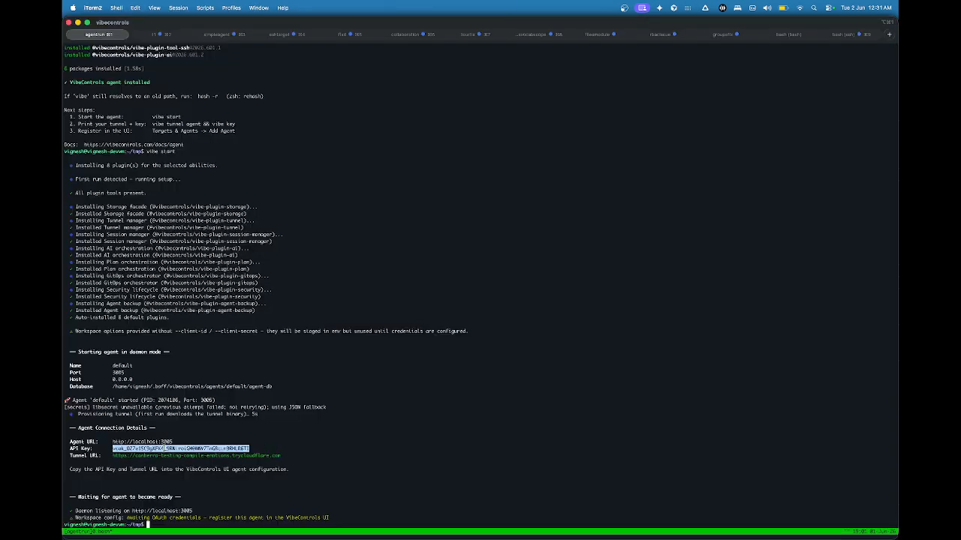
pyautogui.press('super+Tab')
pyautogui.press('super+v')
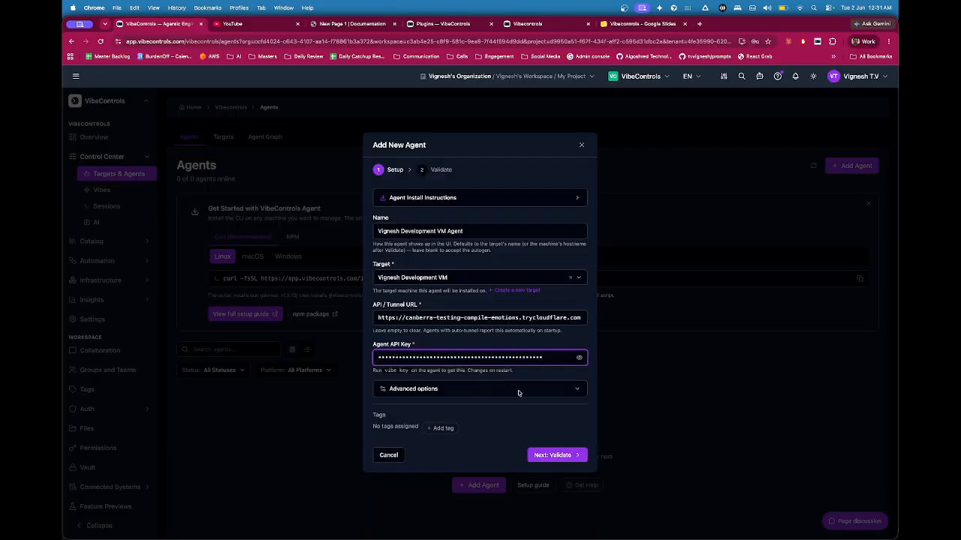
# - Validate the agent connection, add the agent with platform Linux and architecture x86_64, and dismiss the browser's save-password offer
pyautogui.click(550, 454)
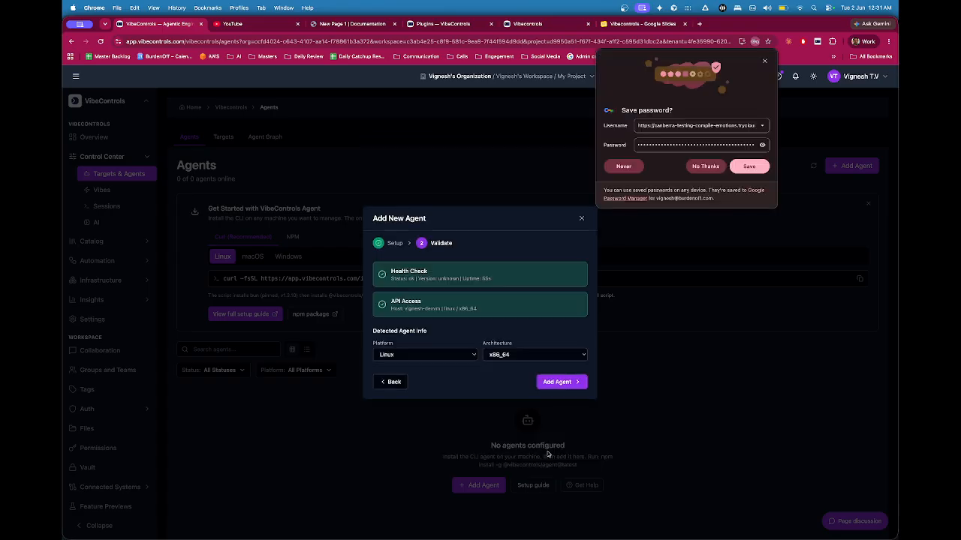
pyautogui.click(556, 386)
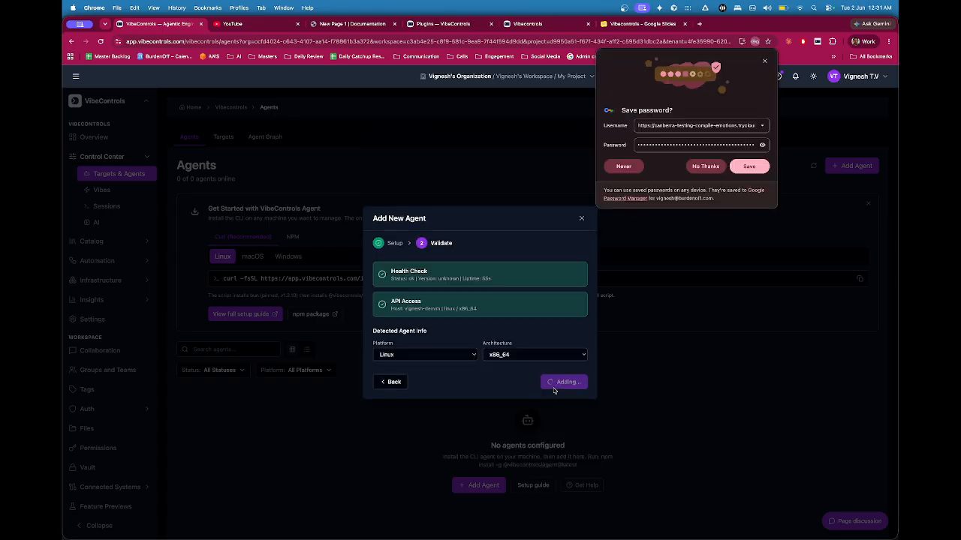
pyautogui.click(764, 60)
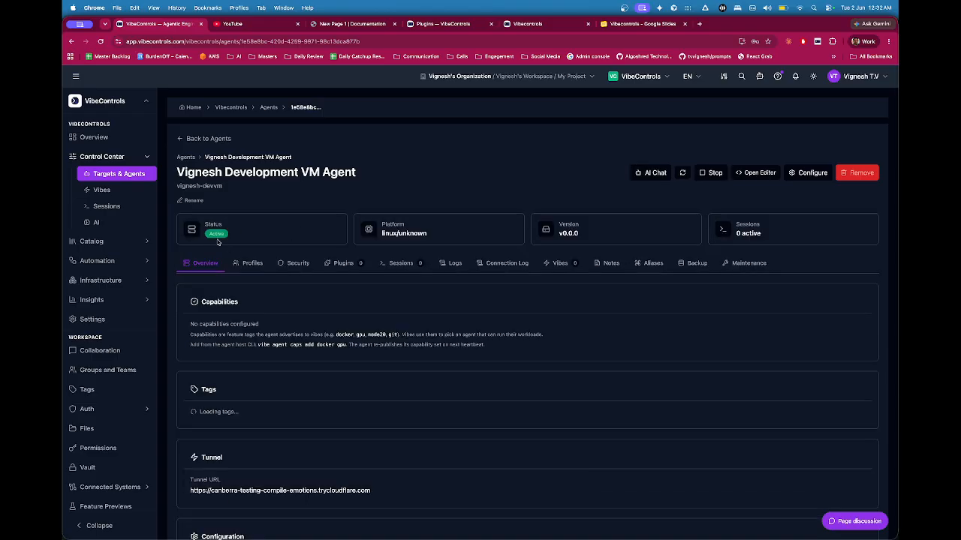
# - Open Sessions and close the old My Linux Session and My MAC Session terminals
pyautogui.click(122, 208)
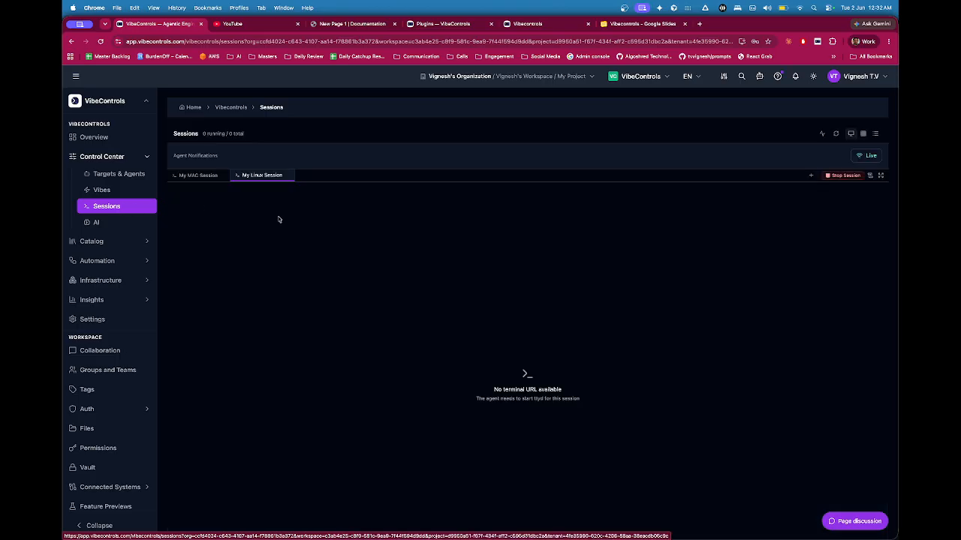
pyautogui.click(289, 175)
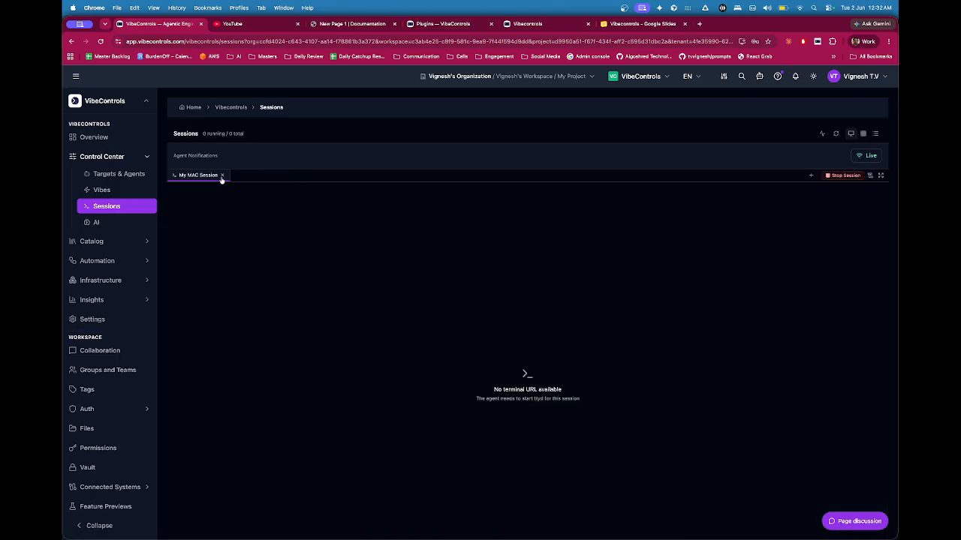
pyautogui.click(222, 176)
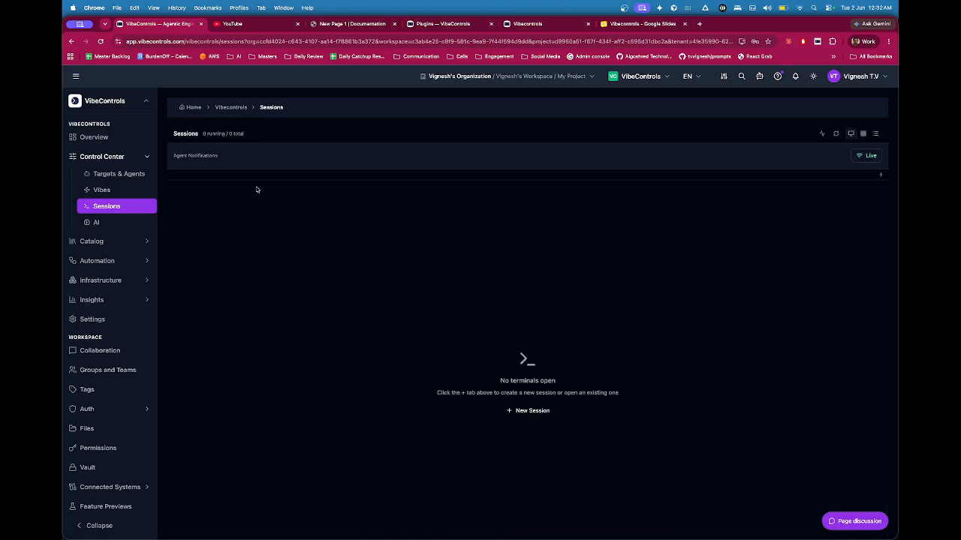
# - Create a tmux session named "Testing Session" on the Development VM Agent with the default profile and no vibe
pyautogui.click(531, 411)
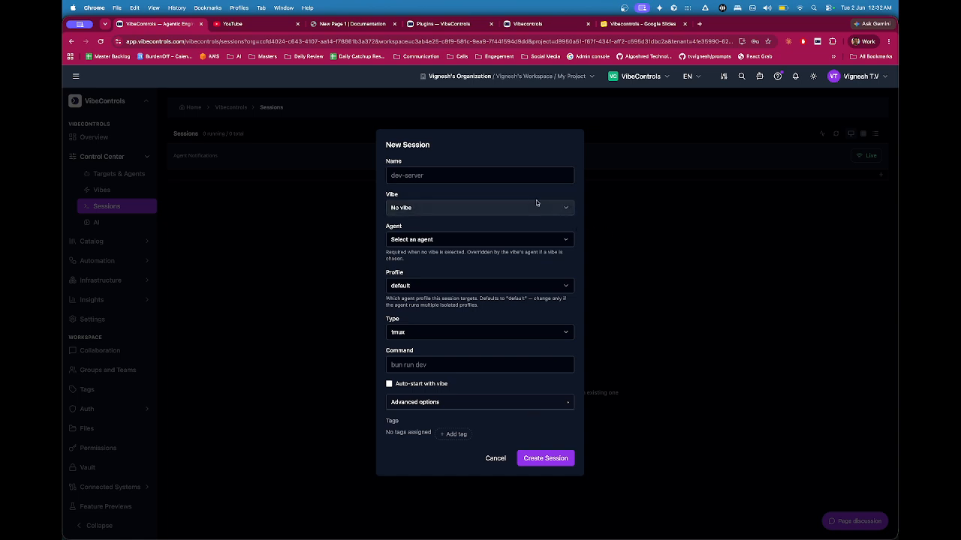
pyautogui.click(509, 174)
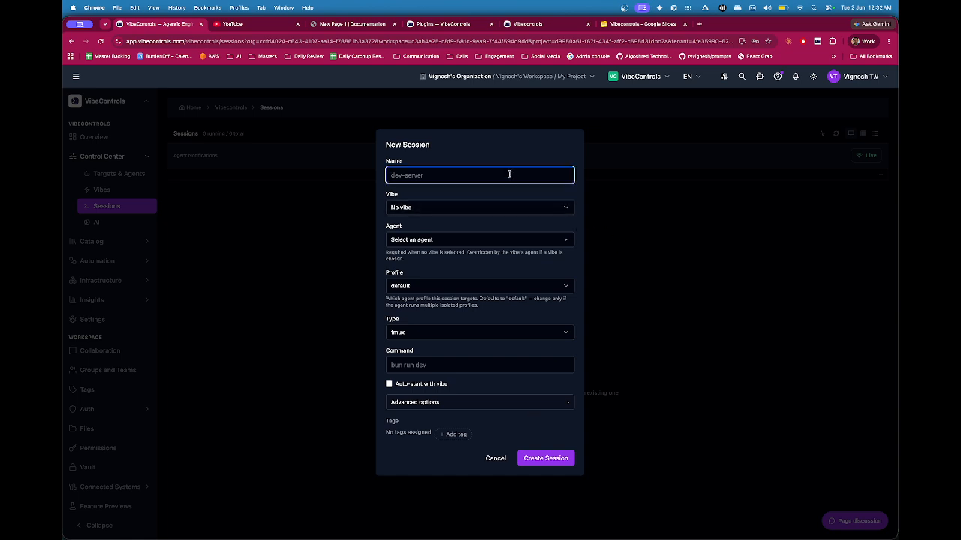
pyautogui.write('Testing Session')
pyautogui.click(442, 239)
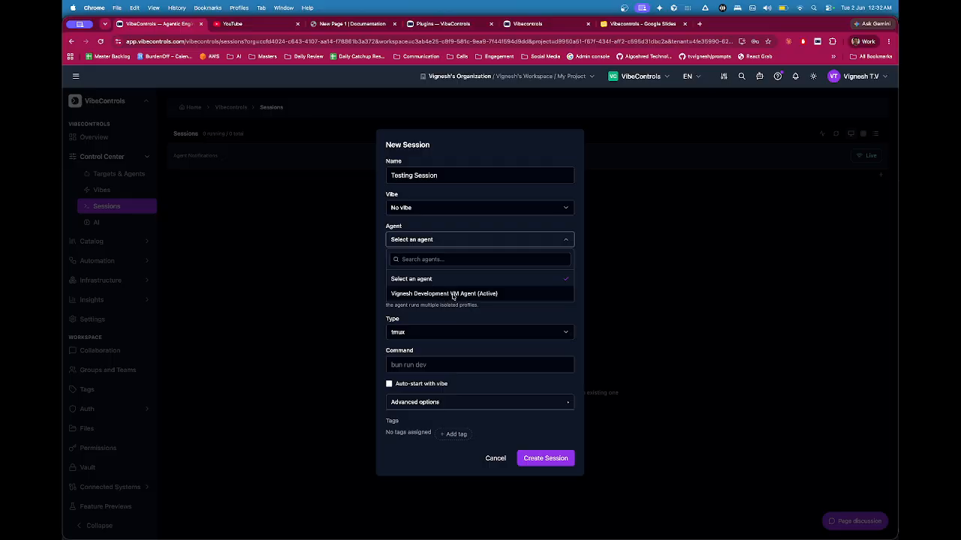
pyautogui.click(446, 294)
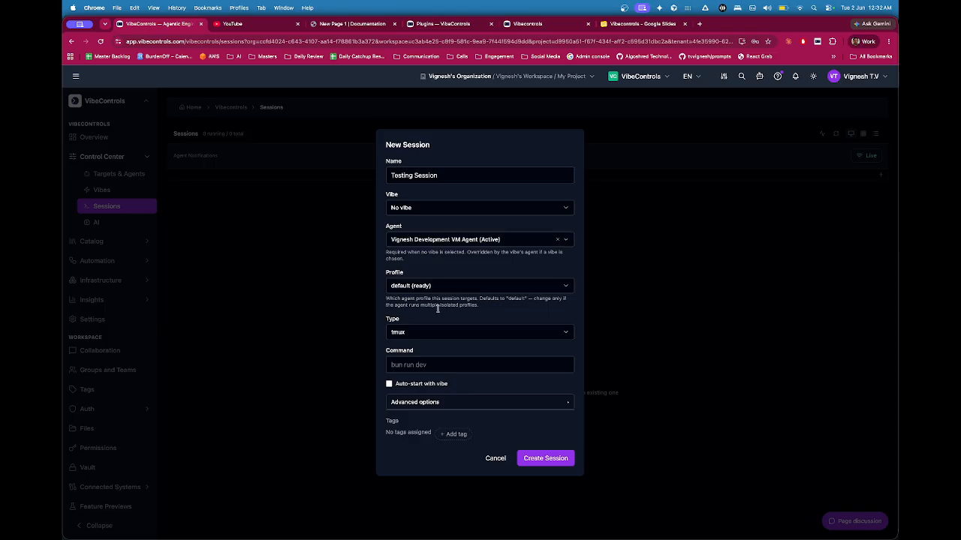
pyautogui.click(536, 458)
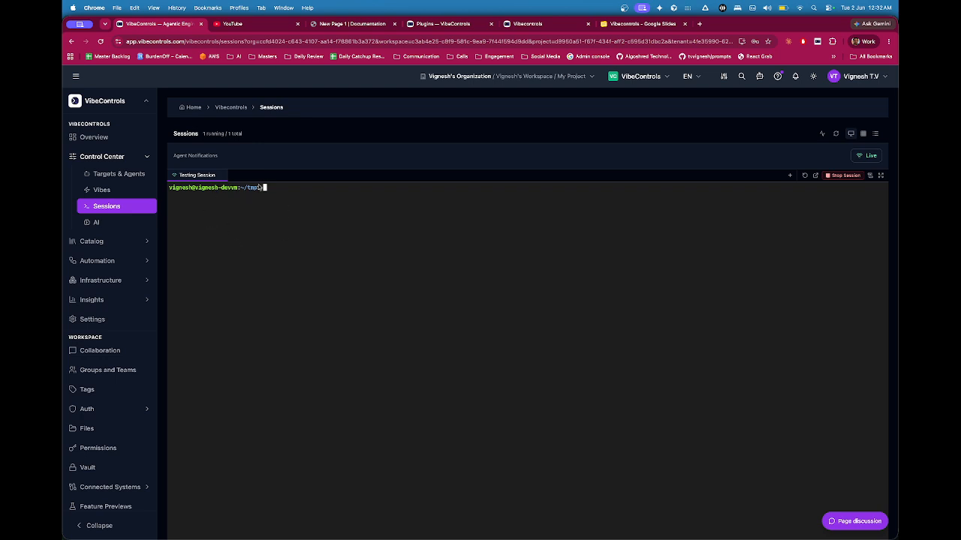
# - List the directory contents in the Testing Session terminal, and in iTerm2 after clearing its screen, to compare both
pyautogui.write('ls')
pyautogui.press('Return')
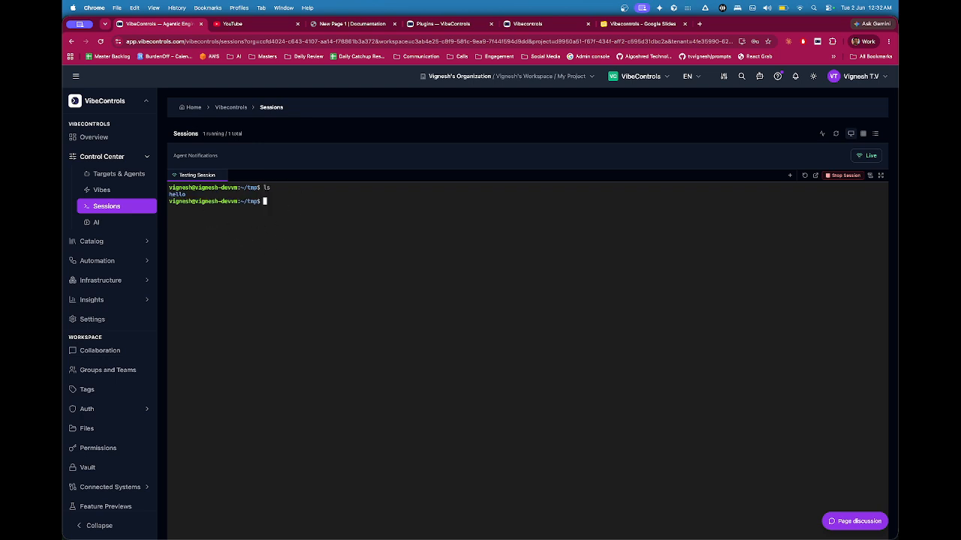
pyautogui.press('super+Tab')
pyautogui.write('clear')
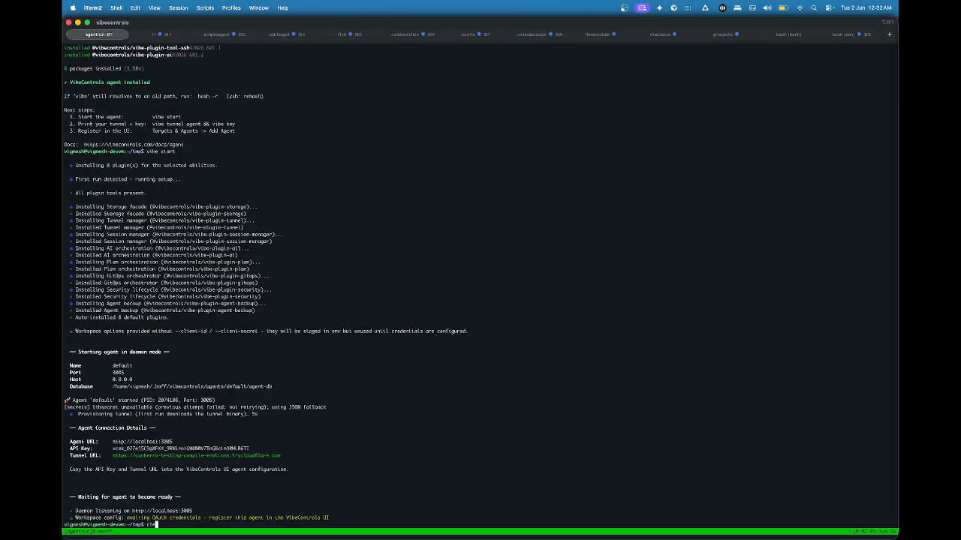
pyautogui.press('Return')
pyautogui.write('ls')
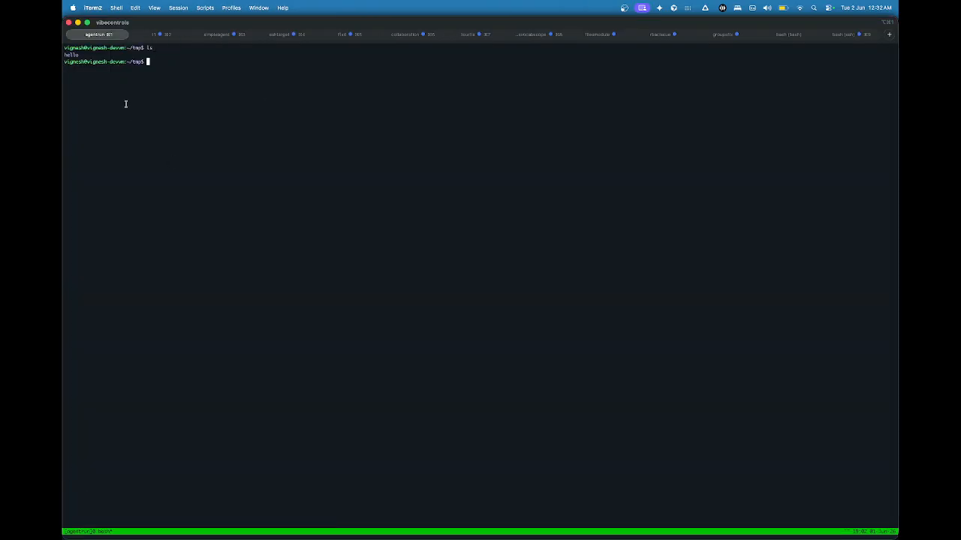
# - Delete the hello folder with rm -rf hello/ in the Chrome session terminal and list the directory in iTerm2
pyautogui.press('super+Tab')
pyautogui.write('m -r')
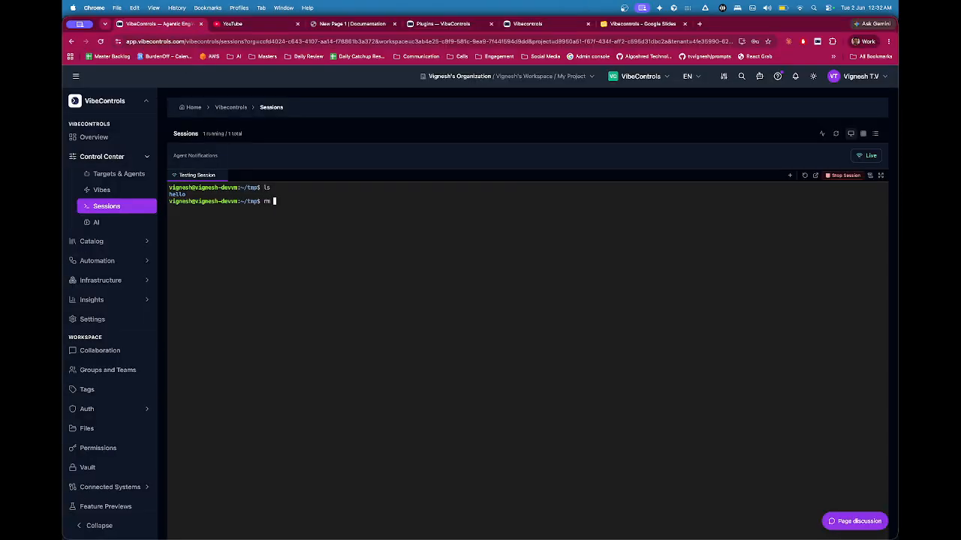
pyautogui.write('f hello/')
pyautogui.press('Return')
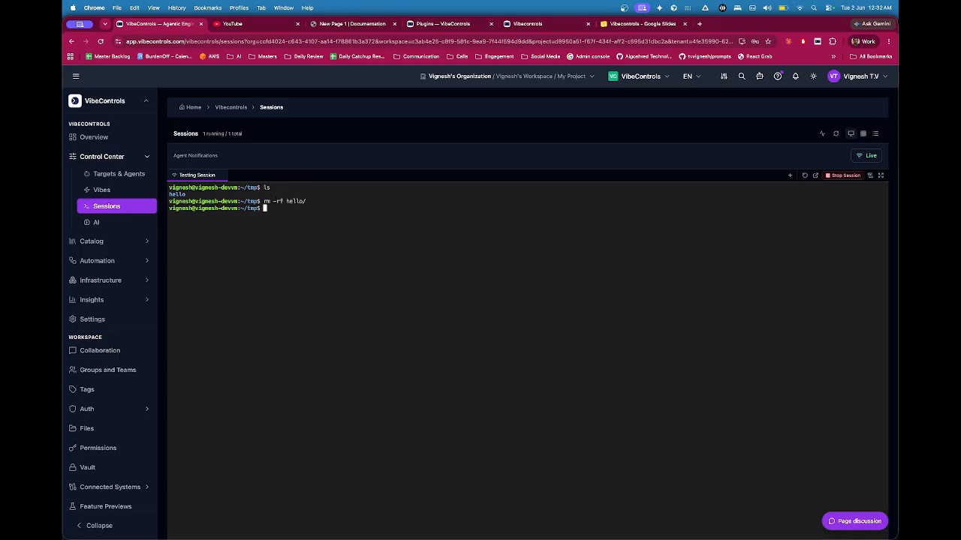
pyautogui.press('super+Tab')
pyautogui.write('ls')
pyautogui.press('Return')
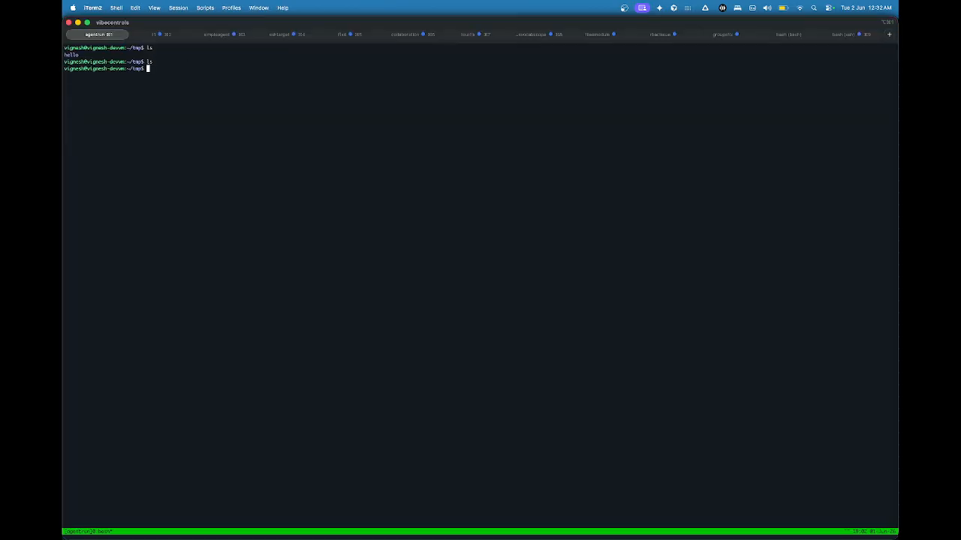
# - Return to Chrome, list the directory again, then close the Testing Session terminal and reopen the existing session
pyautogui.press('super+Tab')
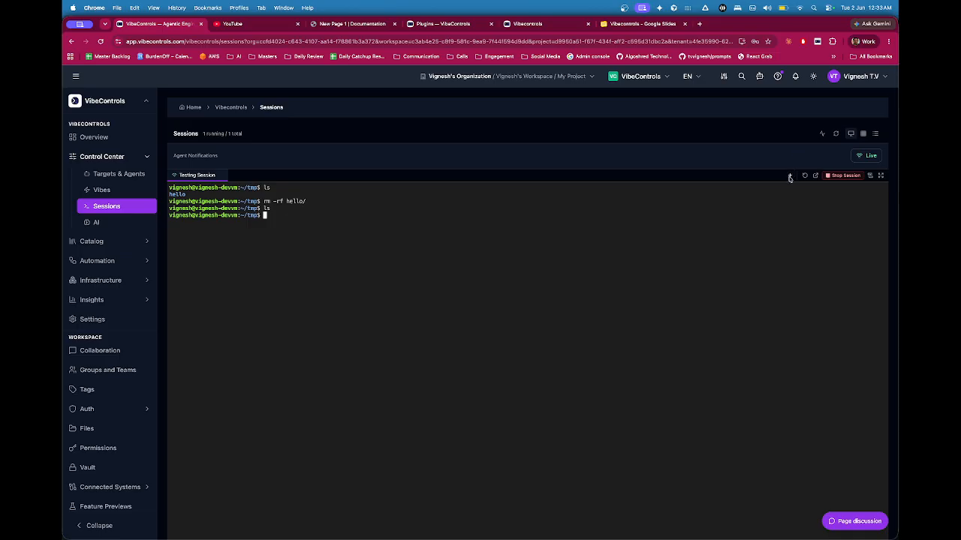
pyautogui.click(220, 175)
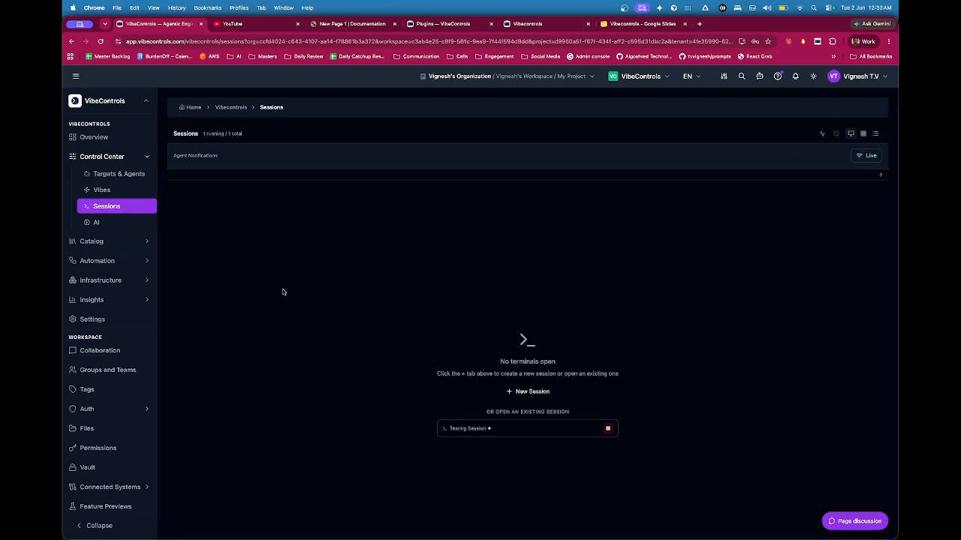
pyautogui.click(470, 430)
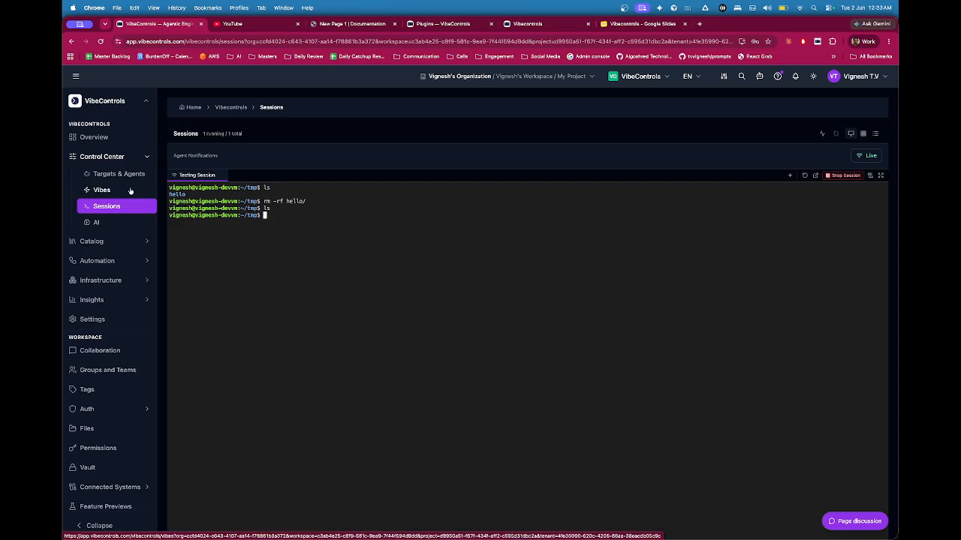
# - Open Vibes and archive the Accounting System vibe
pyautogui.click(105, 190)
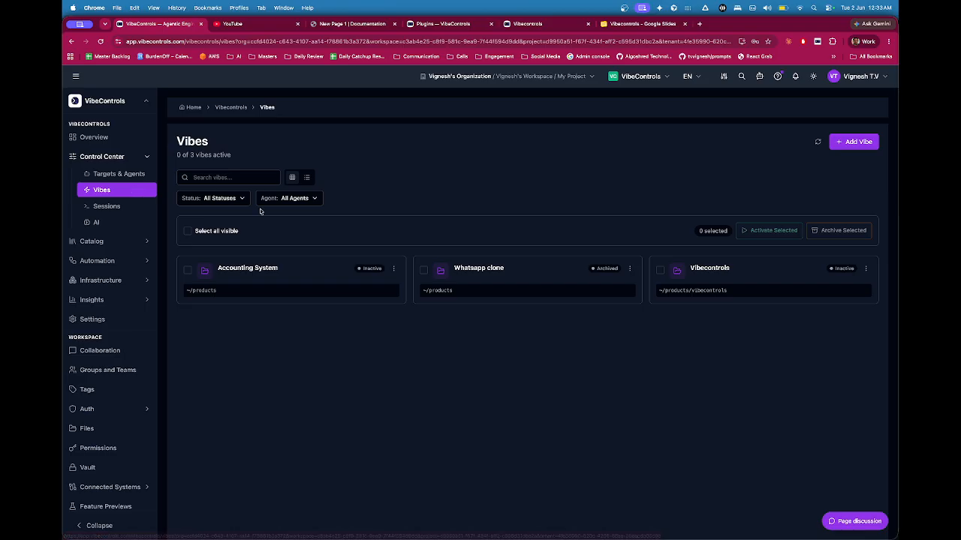
pyautogui.click(860, 143)
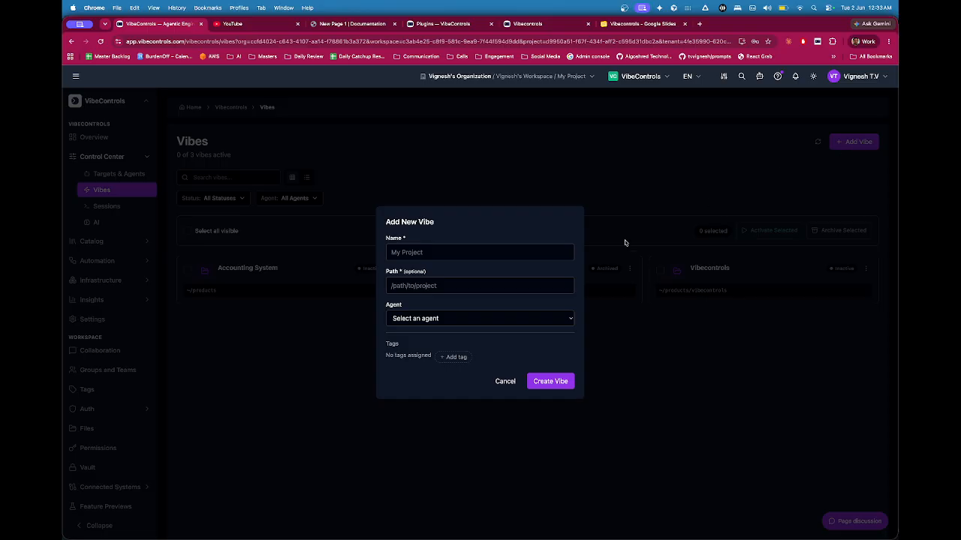
pyautogui.click(500, 381)
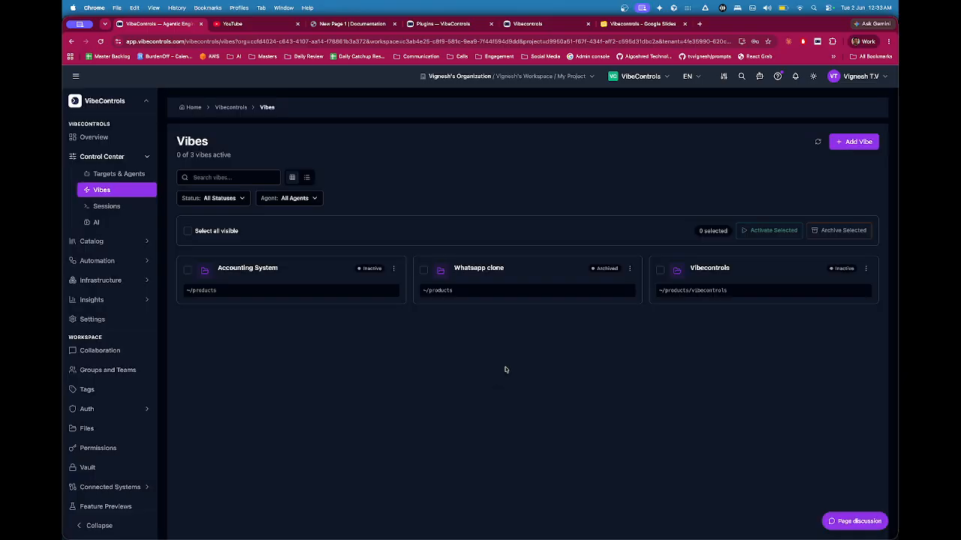
pyautogui.click(393, 268)
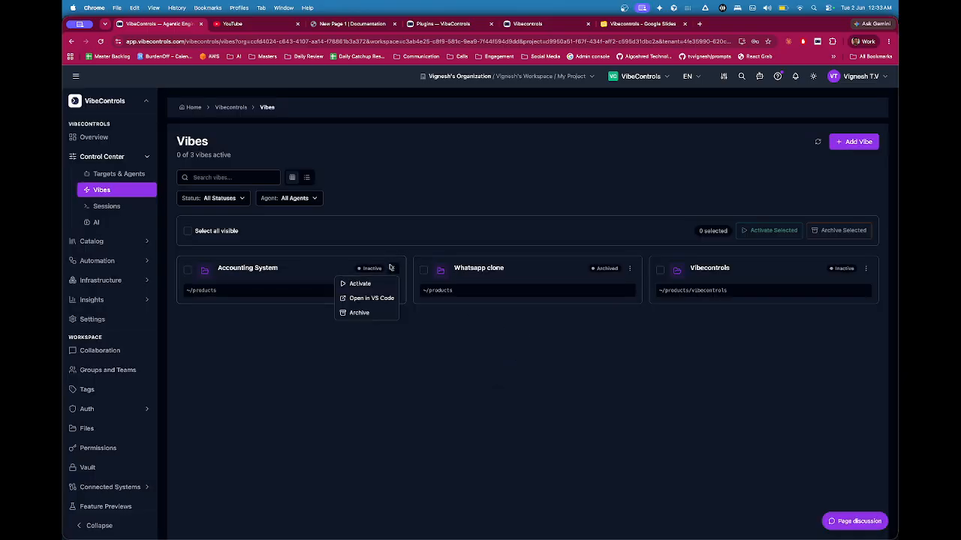
pyautogui.click(368, 316)
pyautogui.click(394, 268)
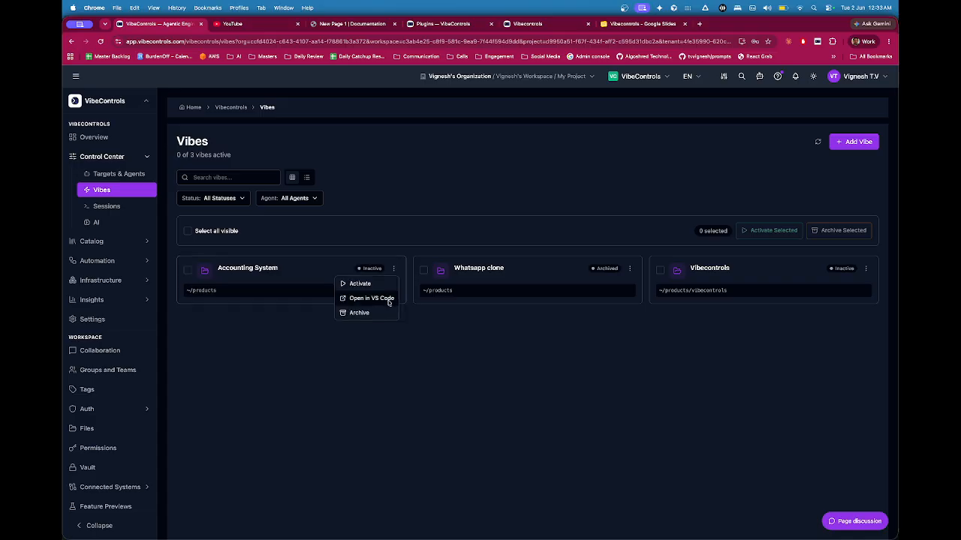
pyautogui.click(360, 313)
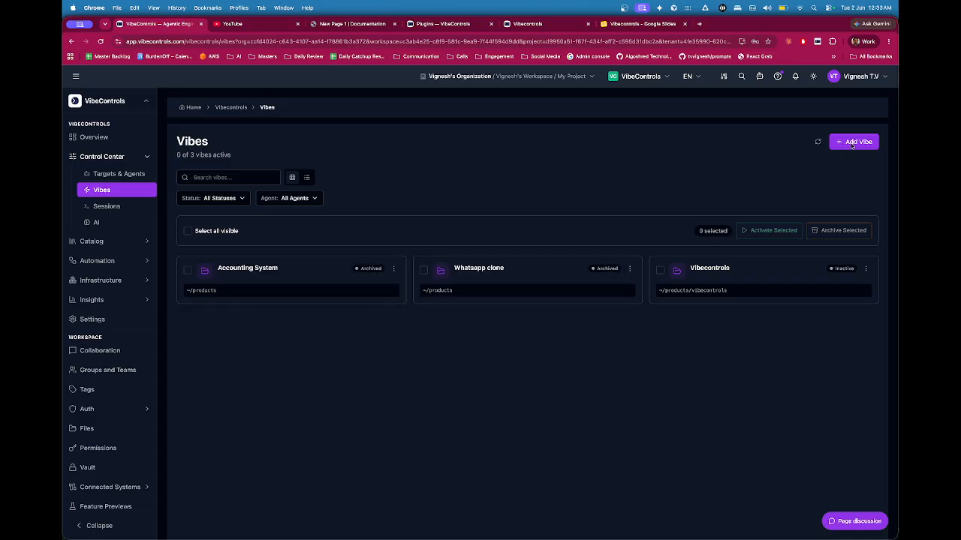
# - Create a vibe named Social Media Platform with path ~/products on the Development VM Agent
pyautogui.click(853, 141)
pyautogui.click(423, 252)
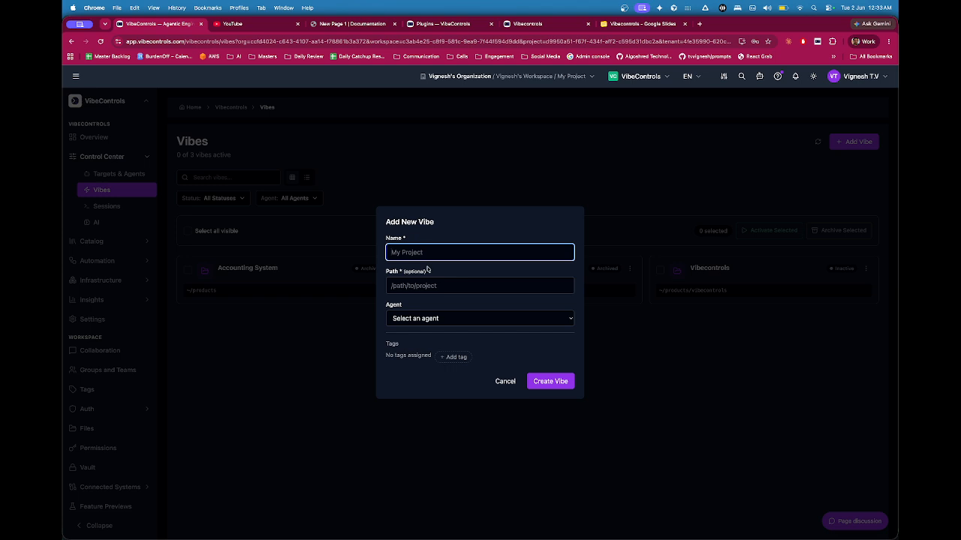
pyautogui.write('Social Media A')
pyautogui.write('latform')
pyautogui.press('Tab')
pyautogui.write('~')
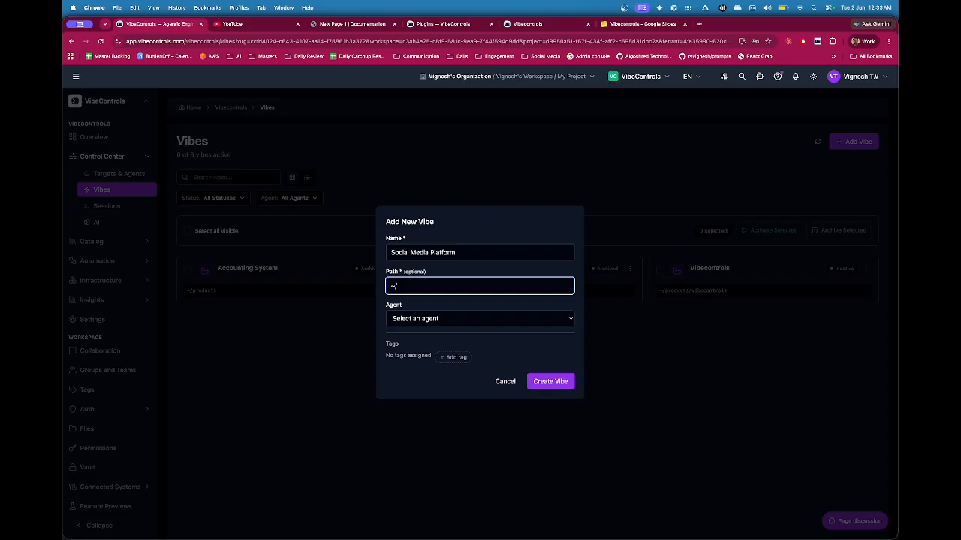
pyautogui.write('/products')
pyautogui.click(516, 320)
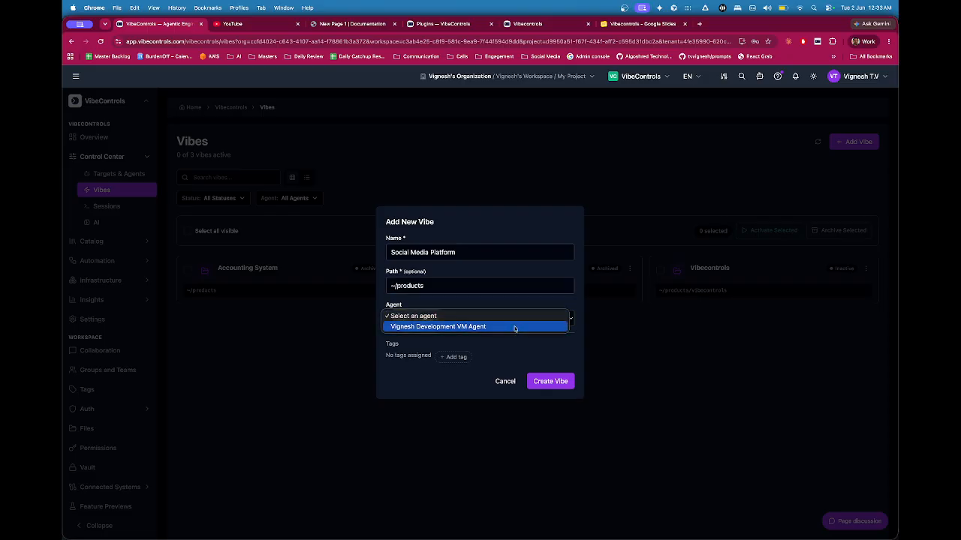
pyautogui.click(514, 327)
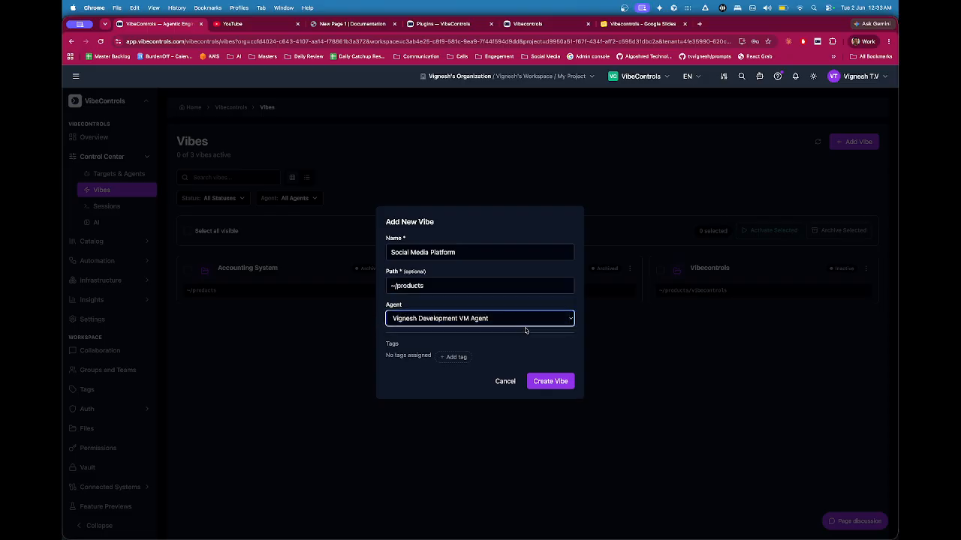
pyautogui.click(548, 383)
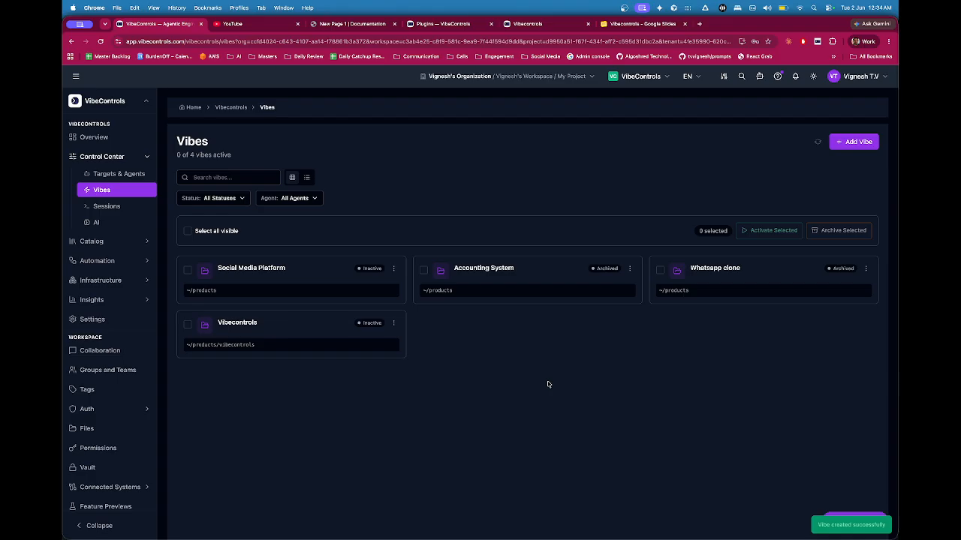
# - Open the Social Media Platform vibe's details and go to its notes
pyautogui.click(302, 273)
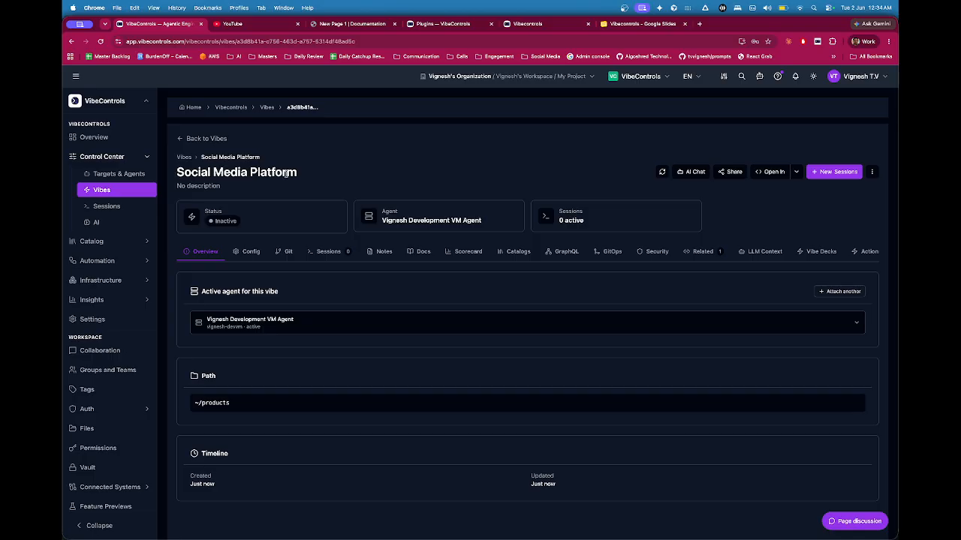
pyautogui.moveTo(315, 176); pyautogui.dragTo(242, 172)
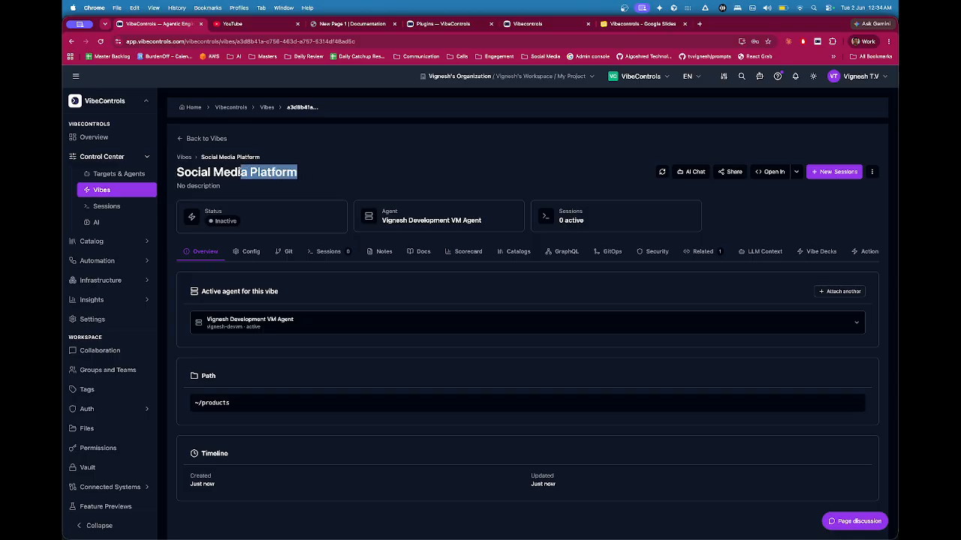
pyautogui.click(252, 172)
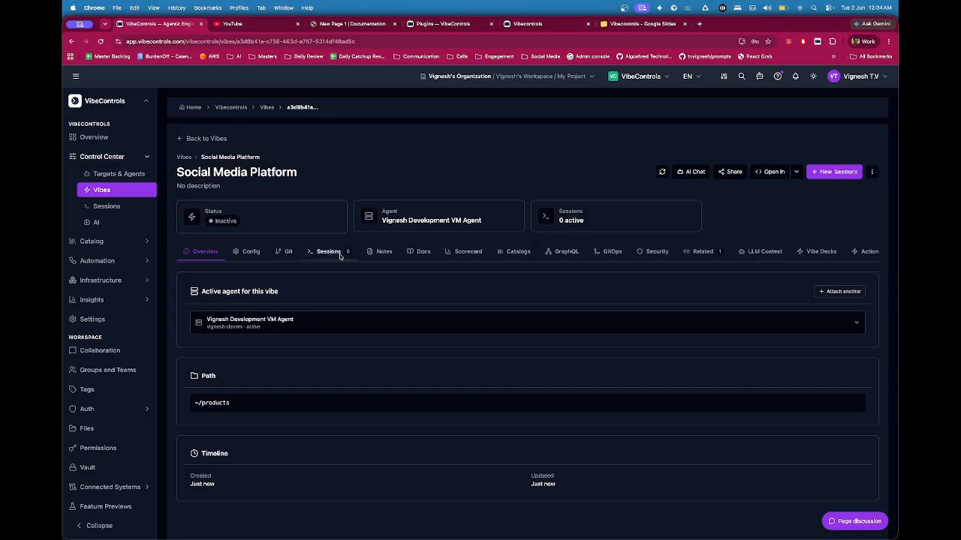
pyautogui.click(383, 254)
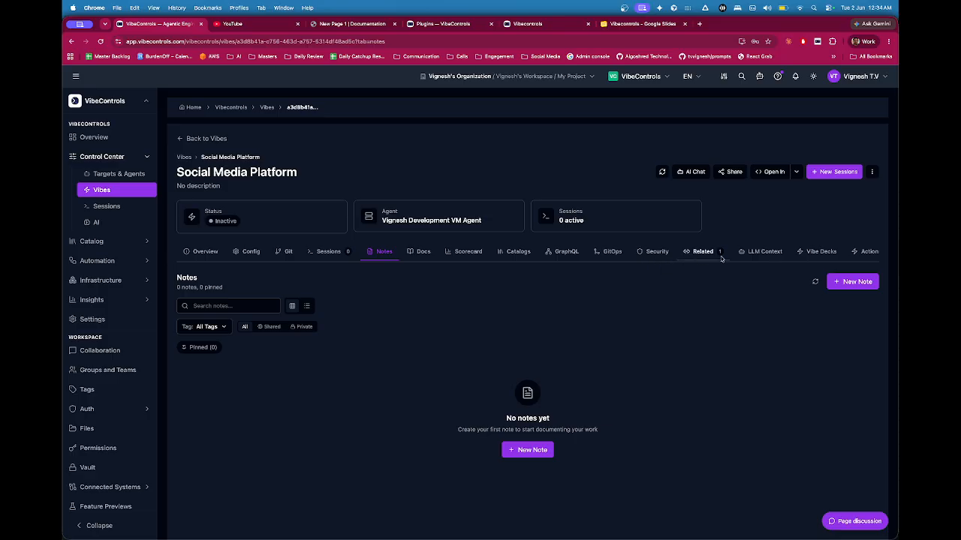
pyautogui.click(816, 259)
pyautogui.hscroll(-10, 816, 259)
# - Add and save a note titled "Test note about vibecontrols integration" to the Social Media Platform vibe
pyautogui.click(527, 453)
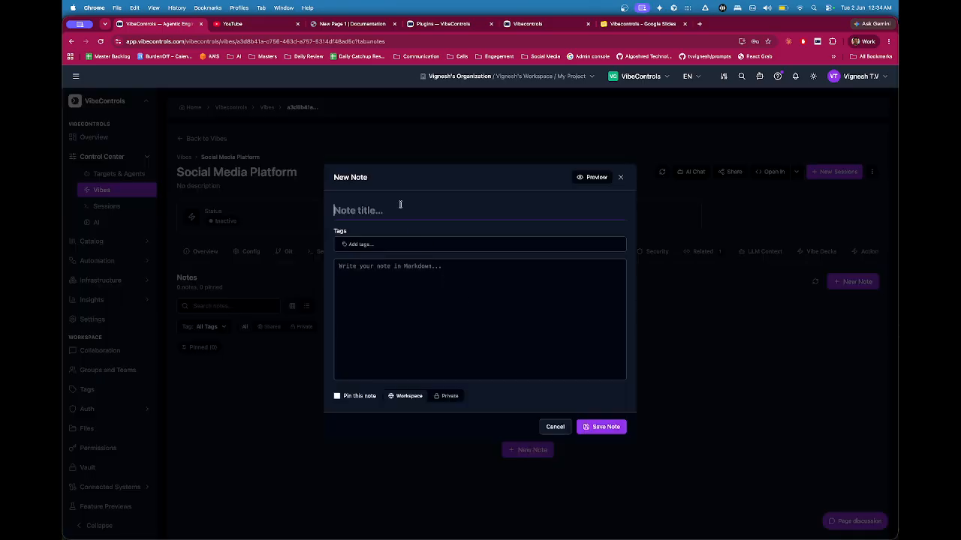
pyautogui.write('Social M')
pyautogui.press('super+BackSpace')
pyautogui.write('Test note about vibecontrols ')
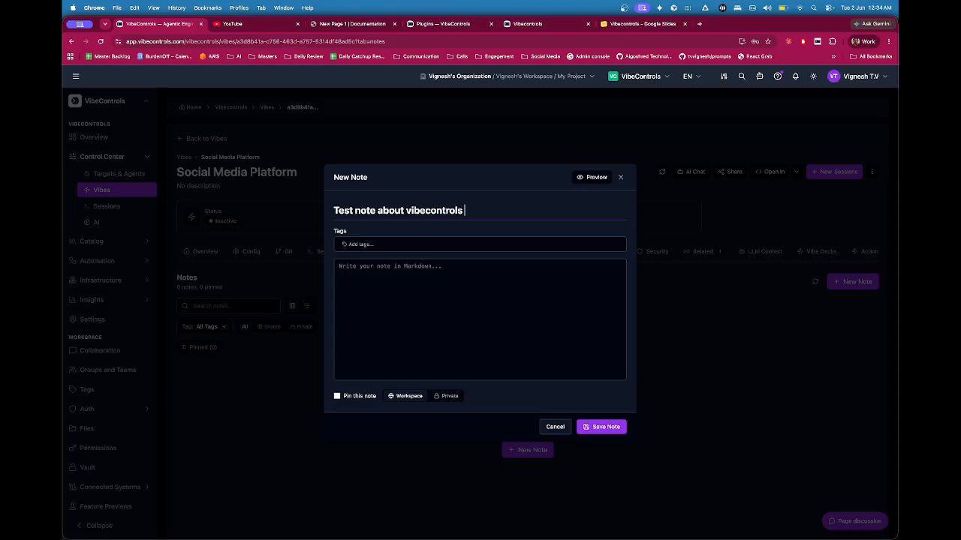
pyautogui.write('integration')
pyautogui.click(610, 426)
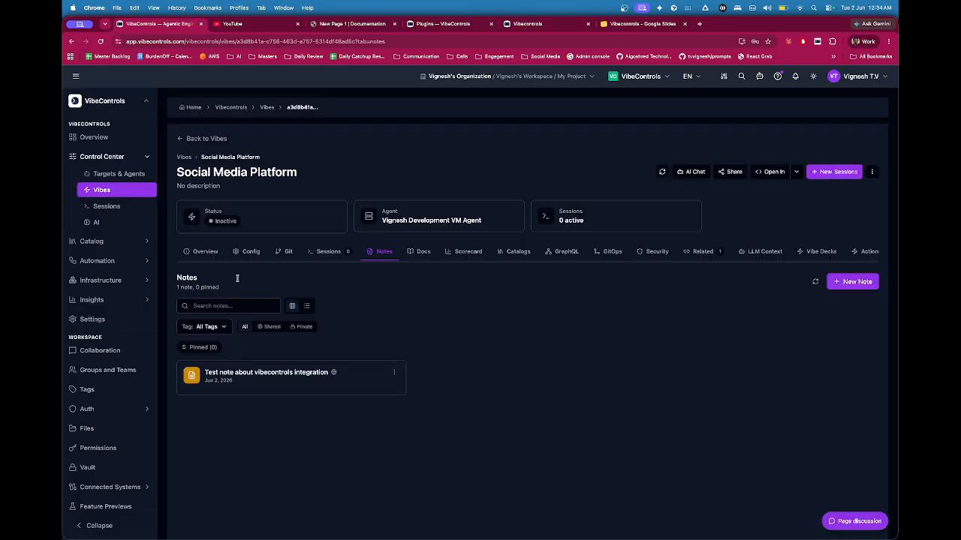
# - Create documentation for the Social Media Platform vibe with the Docusaurus generator, retrying the creation if it hangs
pyautogui.click(425, 252)
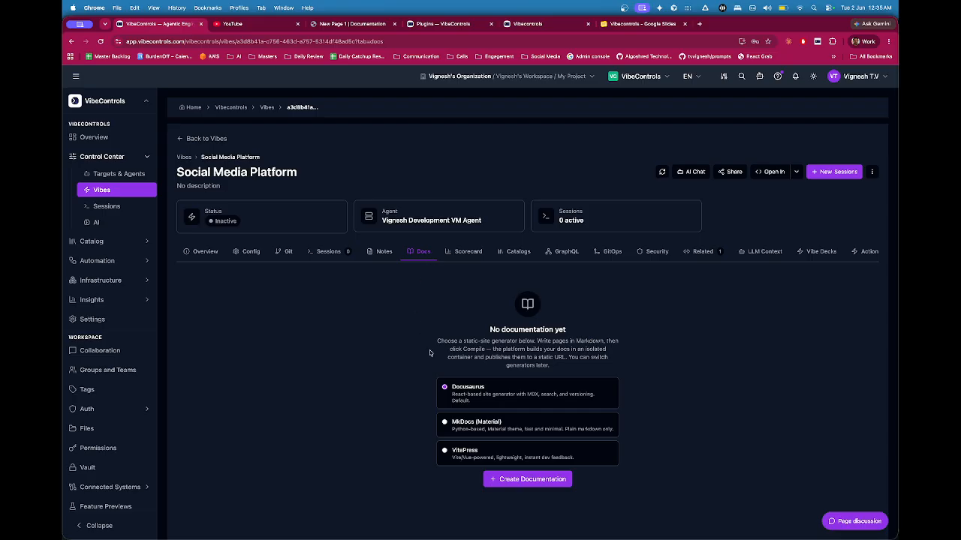
pyautogui.scroll(-2, 493, 420)
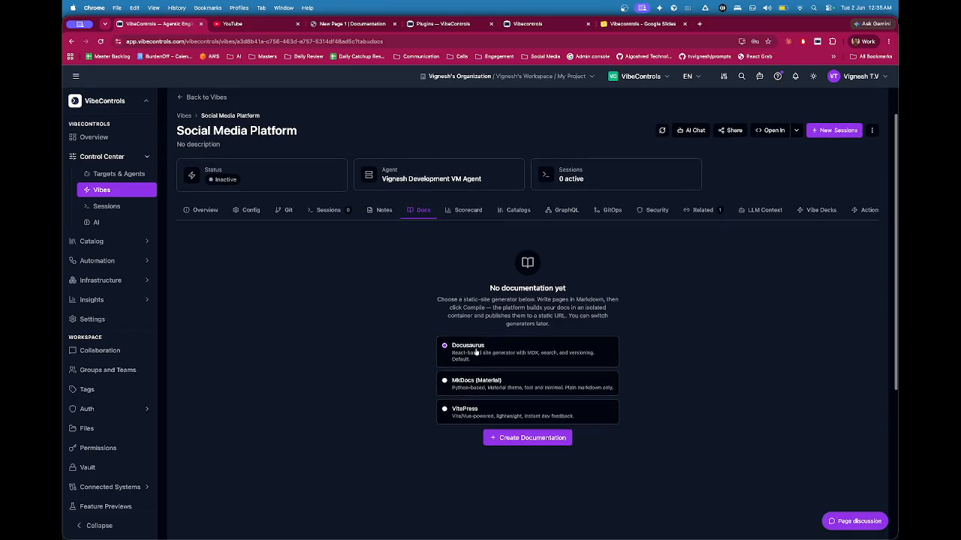
pyautogui.click(520, 439)
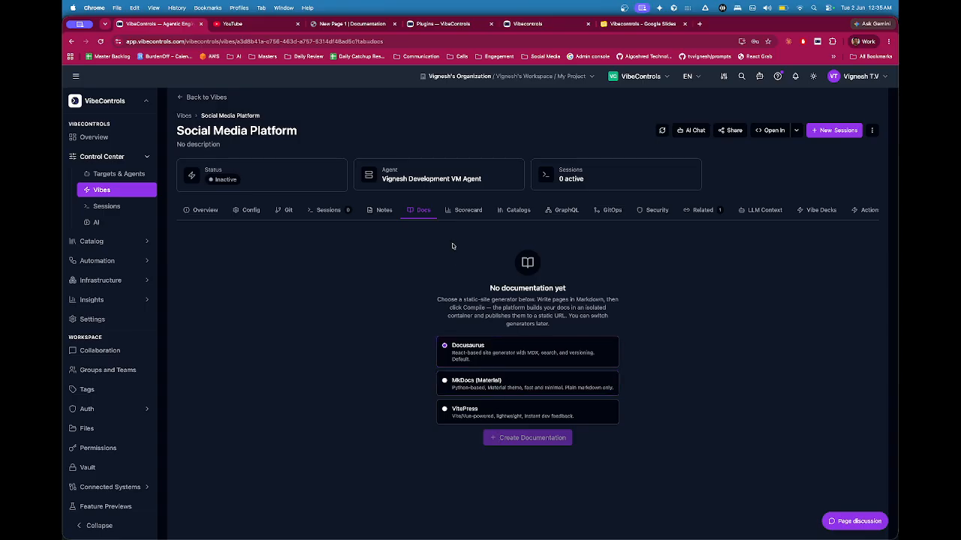
pyautogui.click(383, 210)
pyautogui.click(423, 256)
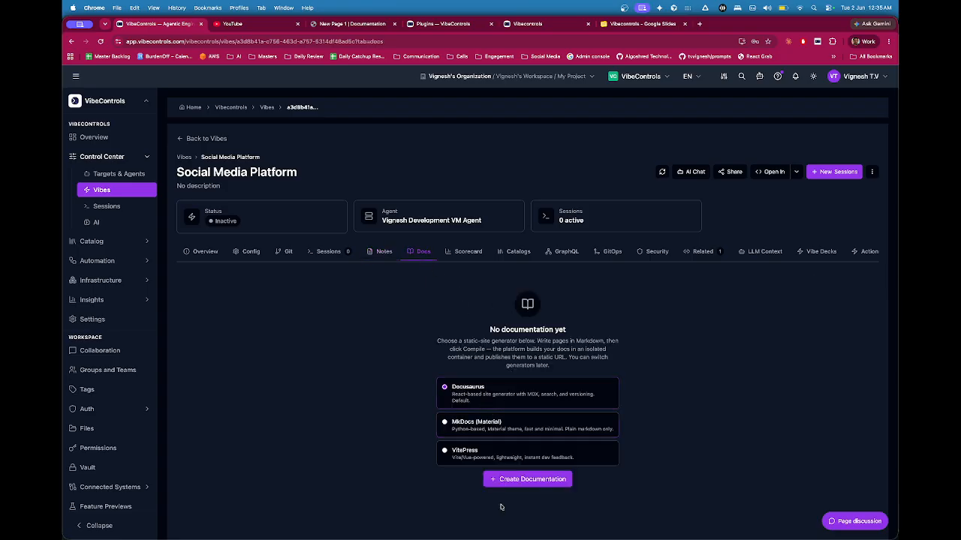
pyautogui.click(521, 479)
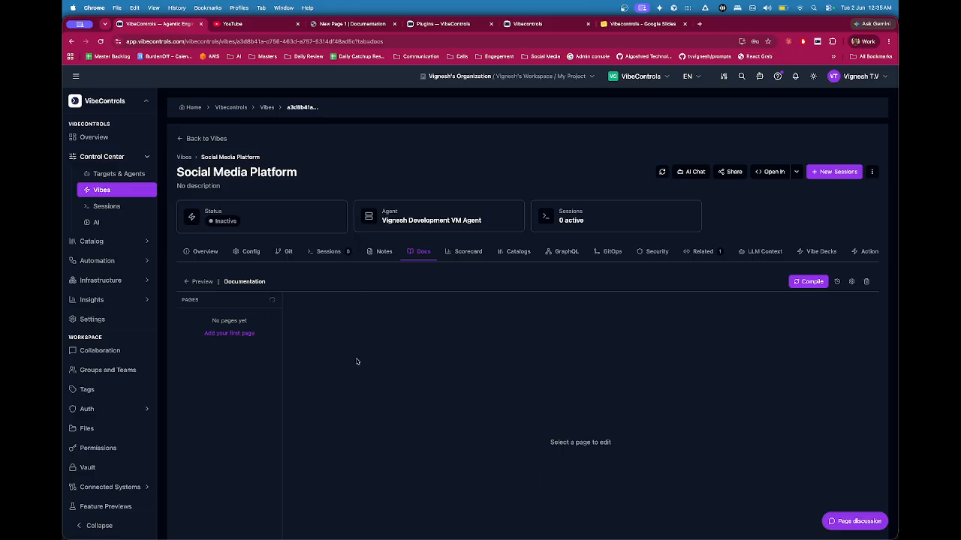
# - Add the first documentation page and change its heading to "Documentation on Social Media Platform"
pyautogui.click(231, 333)
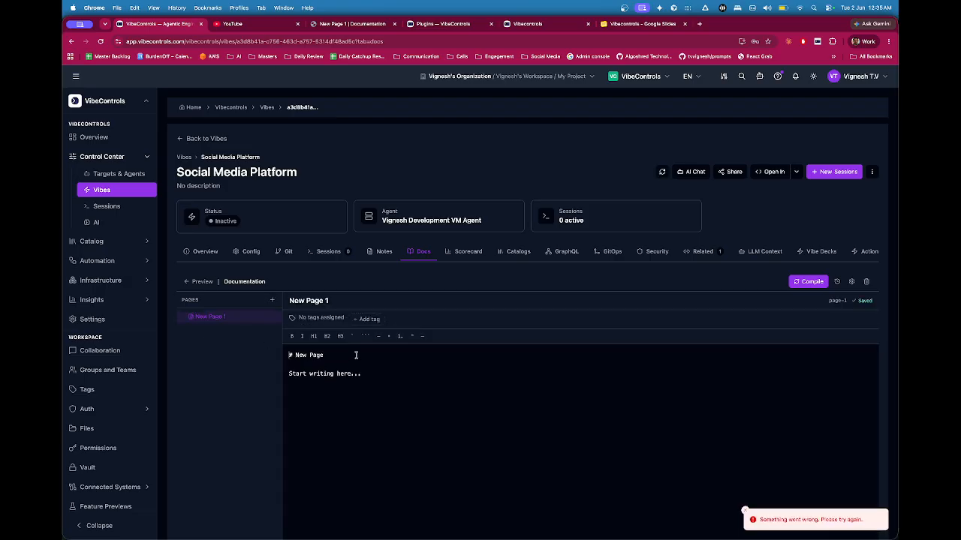
pyautogui.hotkey('alt', 'shift', 'Left')
pyautogui.hotkey('alt', 'shift', 'Left')
pyautogui.write('M')
pyautogui.scroll(-1, 527, 406)
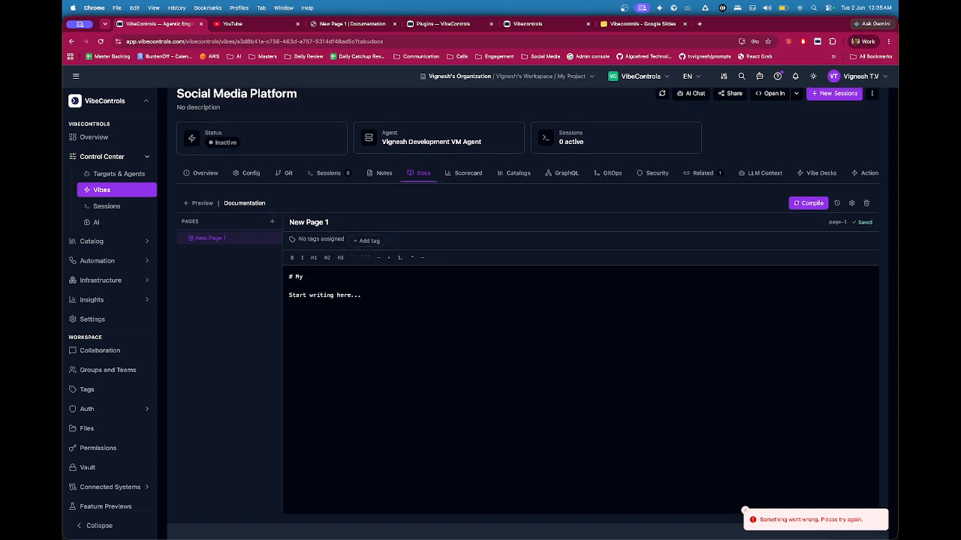
pyautogui.write('y')
pyautogui.hotkey('alt', 'shift', 'Left')
pyautogui.write('D')
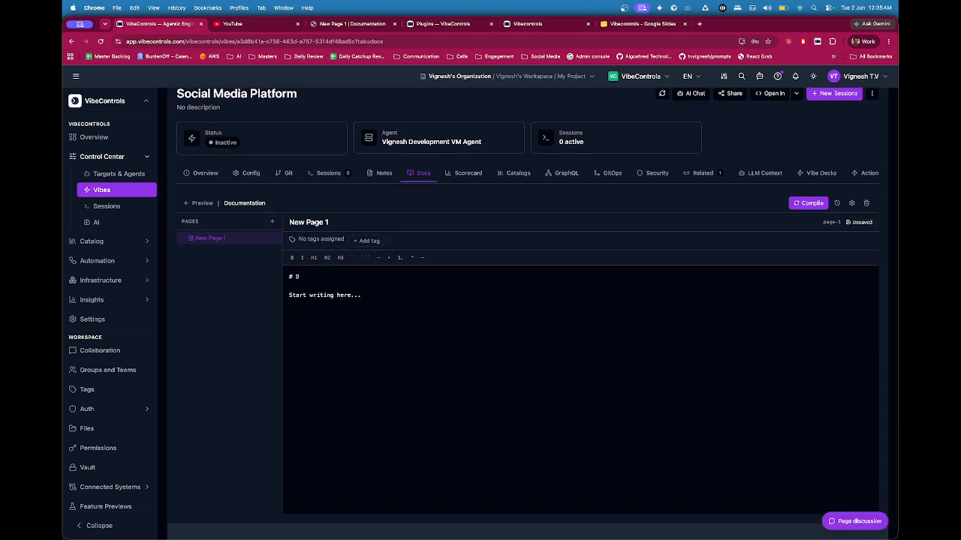
pyautogui.write('ocumentati')
pyautogui.write('tion')
pyautogui.write(' on Social Media ')
pyautogui.write('Platform')
# - Append "just updating this" to the page's body text, compile the documentation and return to its preview
pyautogui.click(532, 325)
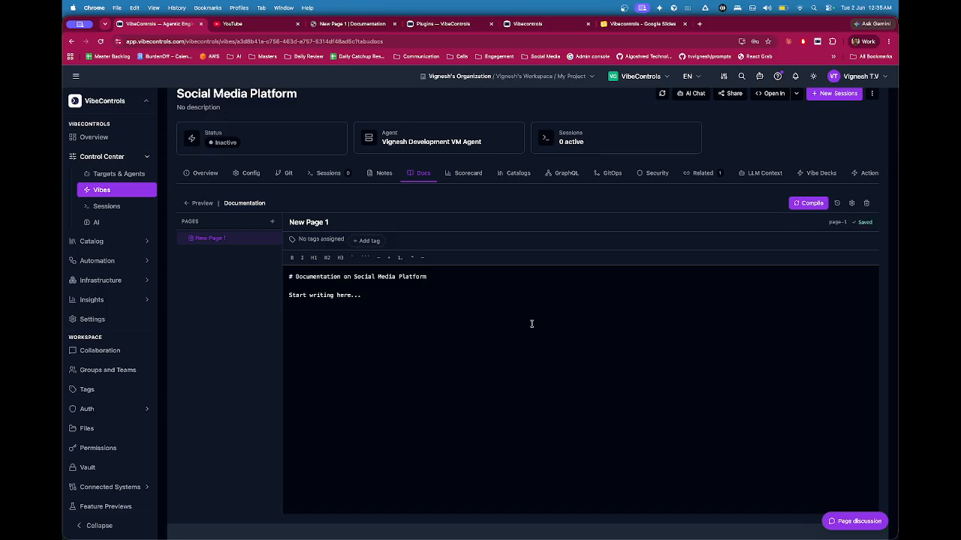
pyautogui.write('just updating this')
pyautogui.click(810, 200)
pyautogui.click(200, 203)
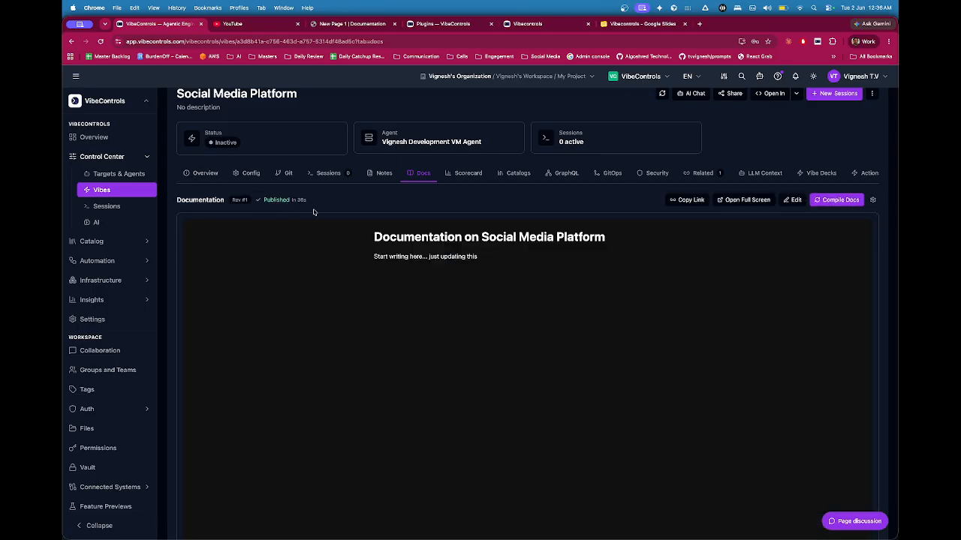
pyautogui.moveTo(377, 239); pyautogui.dragTo(514, 270)
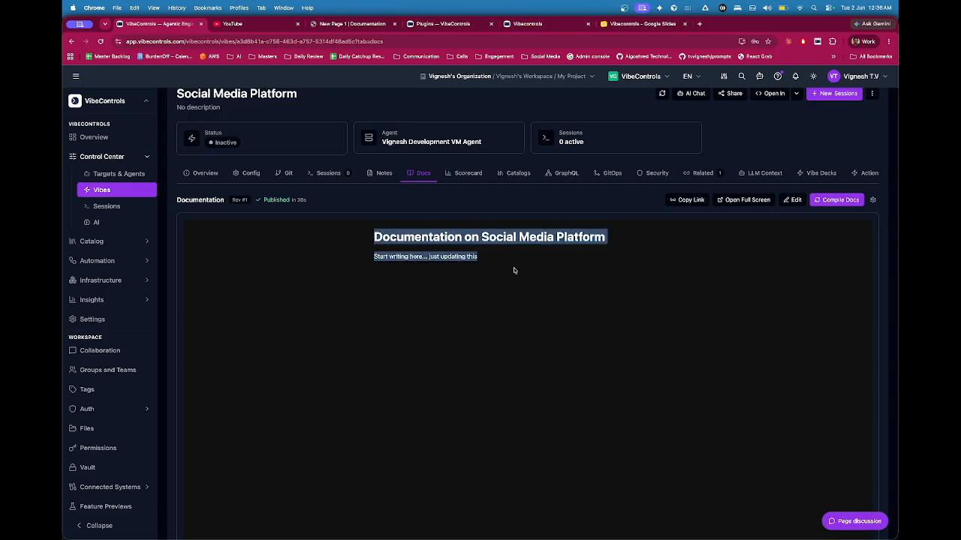
pyautogui.click(526, 274)
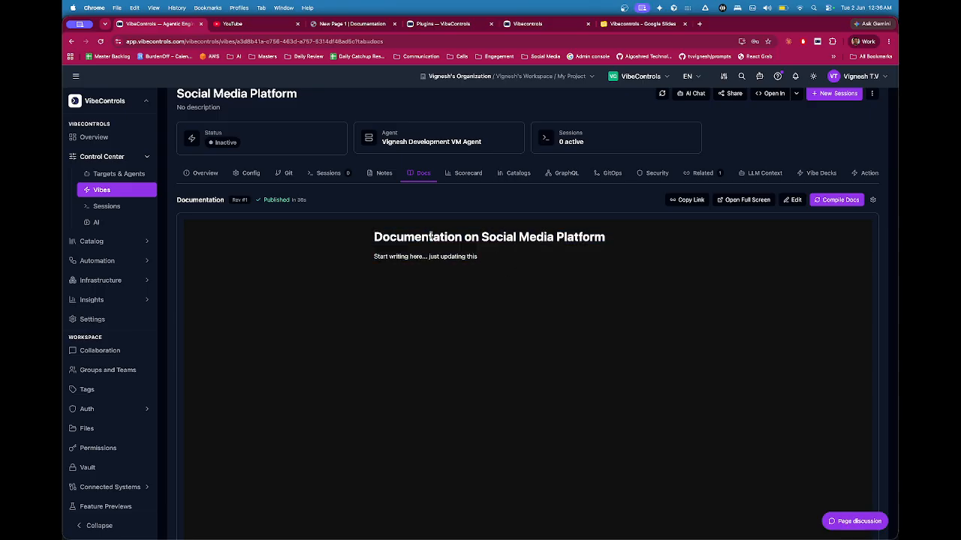
pyautogui.moveTo(432, 234); pyautogui.dragTo(568, 237)
pyautogui.click(552, 286)
pyautogui.moveTo(483, 260); pyautogui.dragTo(400, 234)
pyautogui.click(399, 234)
# - Go to the vibe's LLM Context and examine the URL expiry, credentials, included sections and custom context settings
pyautogui.click(762, 172)
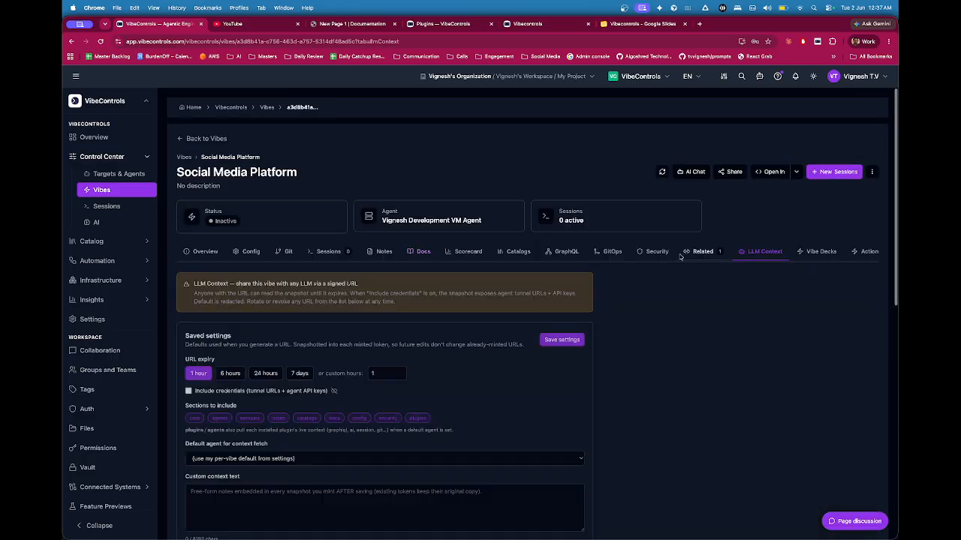
pyautogui.scroll(-2, 504, 335)
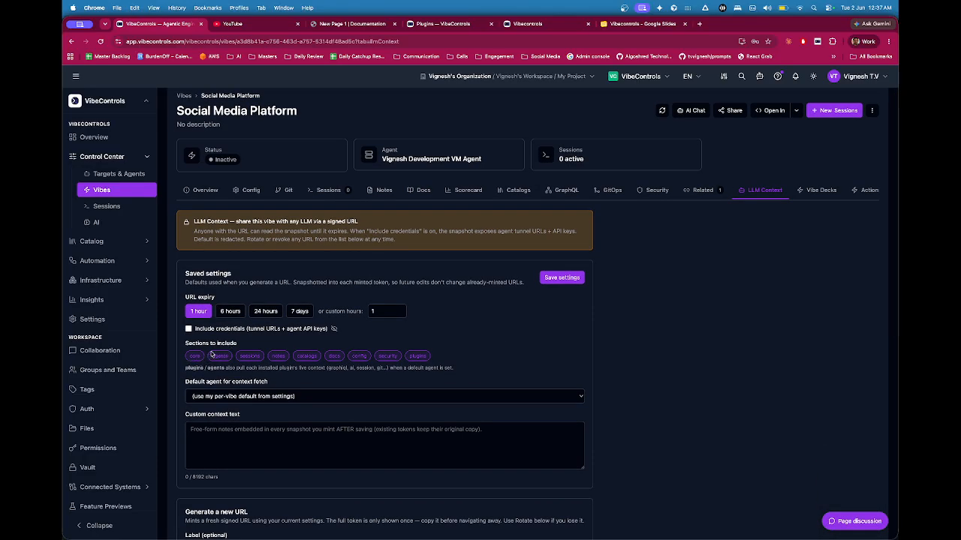
pyautogui.scroll(1, 212, 354)
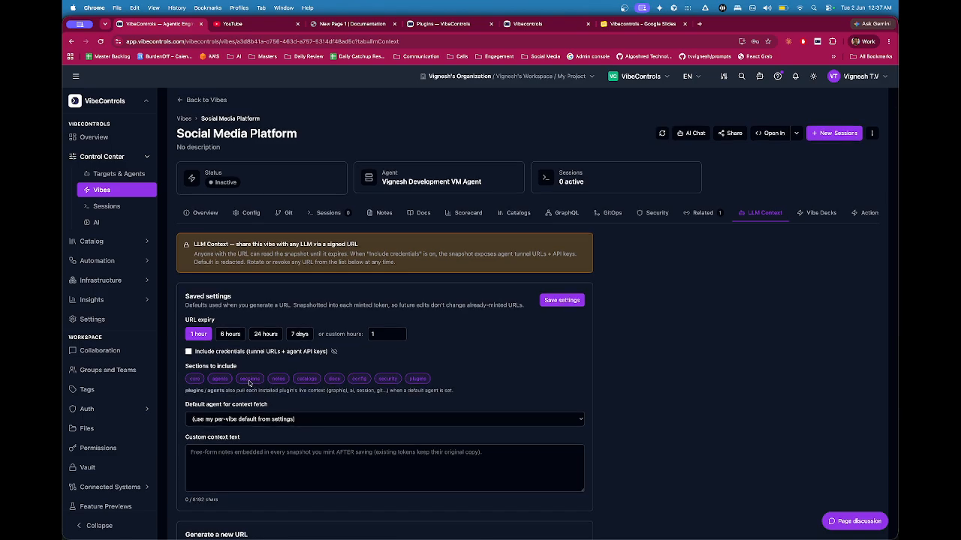
pyautogui.scroll(5, 250, 382)
pyautogui.scroll(-5, 249, 382)
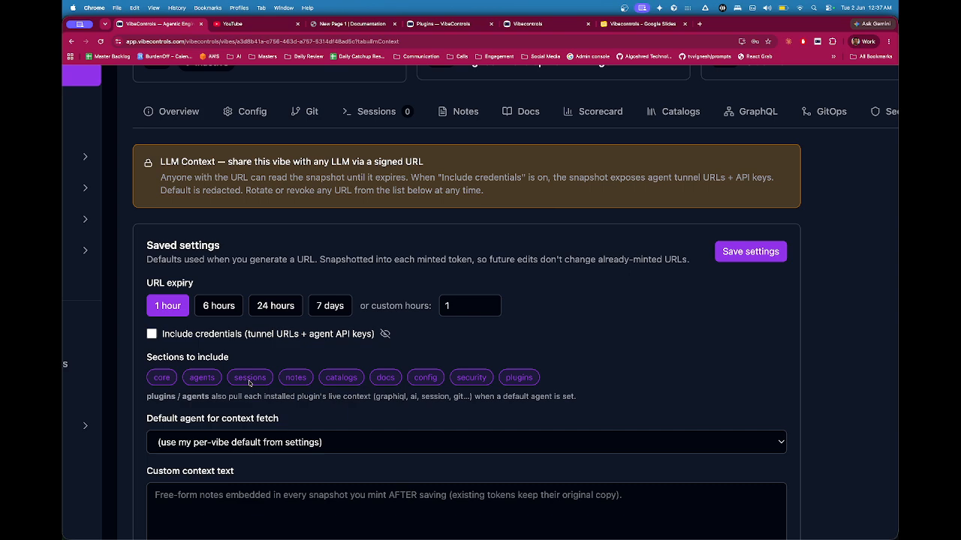
pyautogui.scroll(-3, 249, 384)
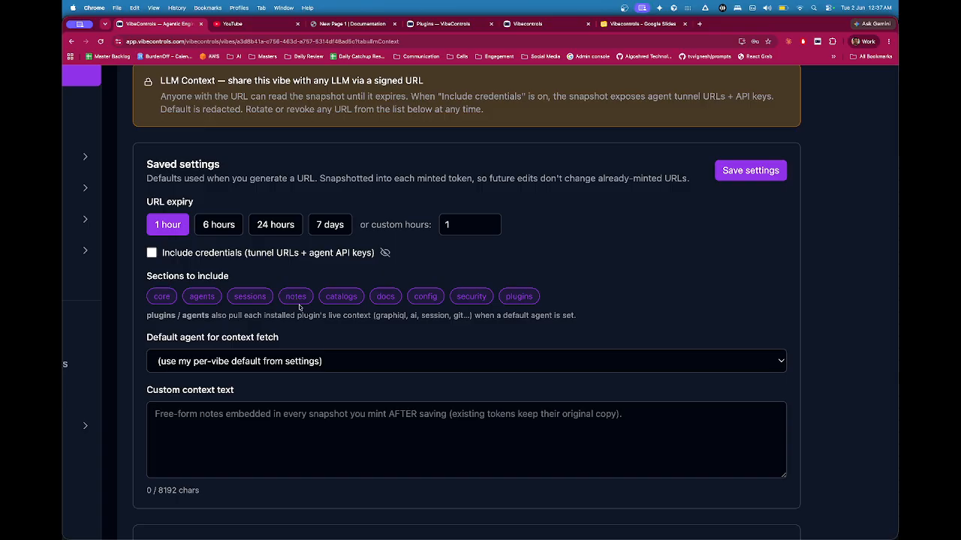
pyautogui.scroll(1, 172, 296)
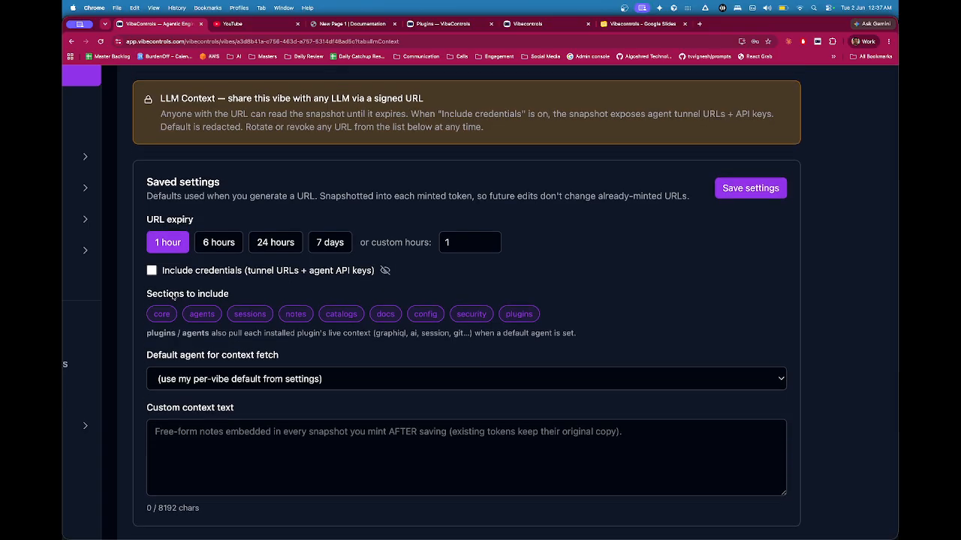
pyautogui.scroll(-3, 171, 296)
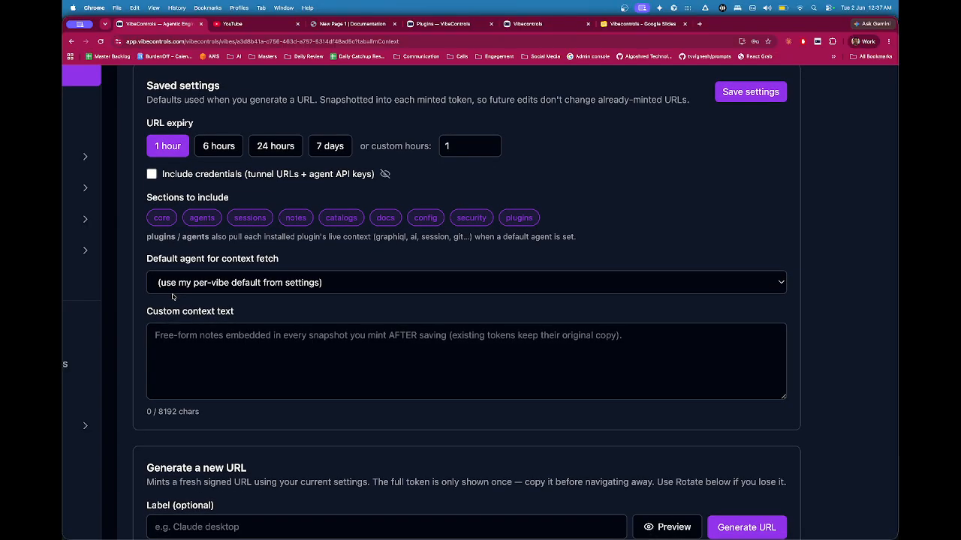
pyautogui.click(169, 215)
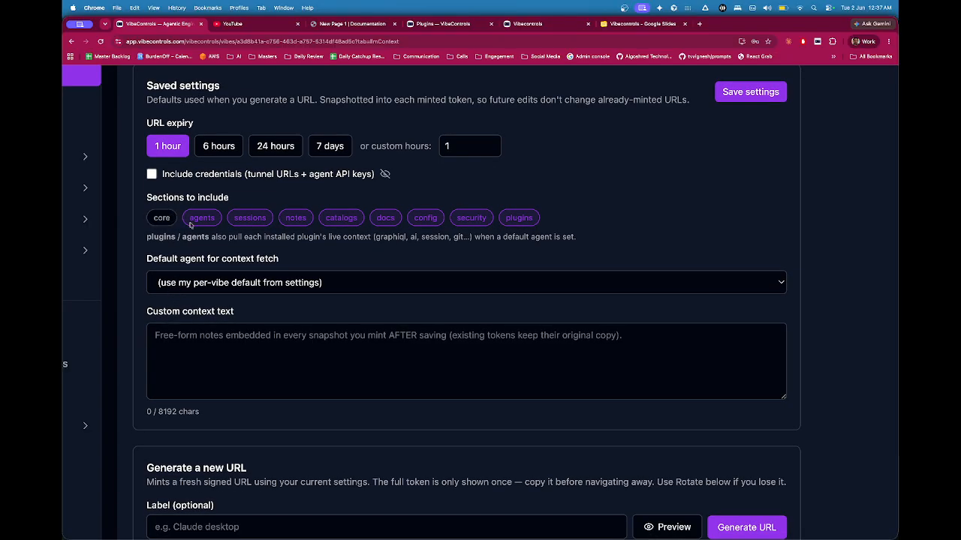
pyautogui.click(200, 223)
pyautogui.click(162, 222)
pyautogui.click(198, 222)
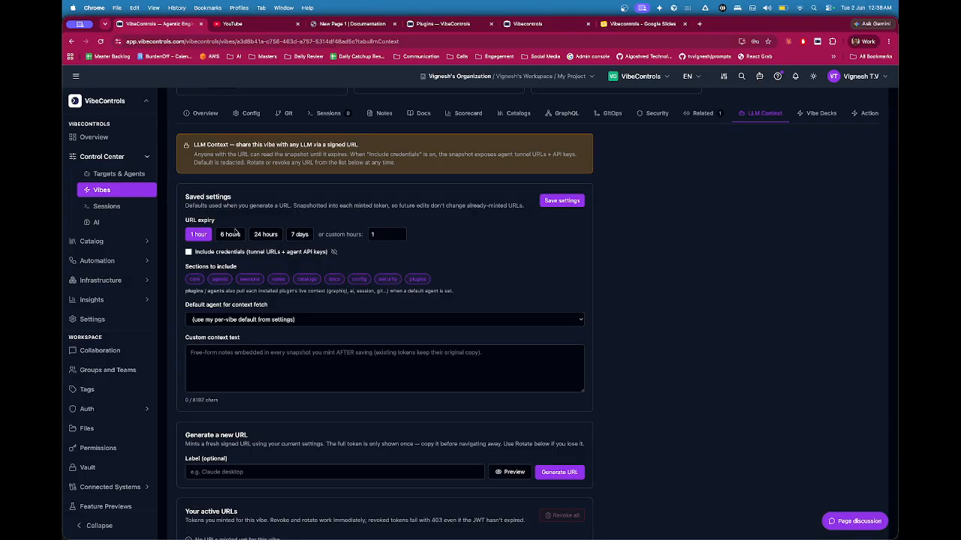
pyautogui.click(225, 235)
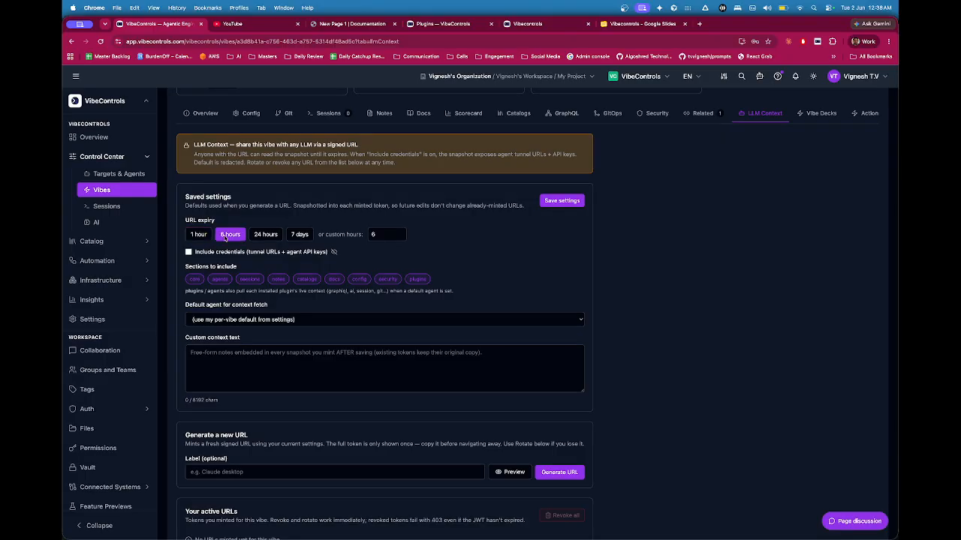
pyautogui.click(197, 234)
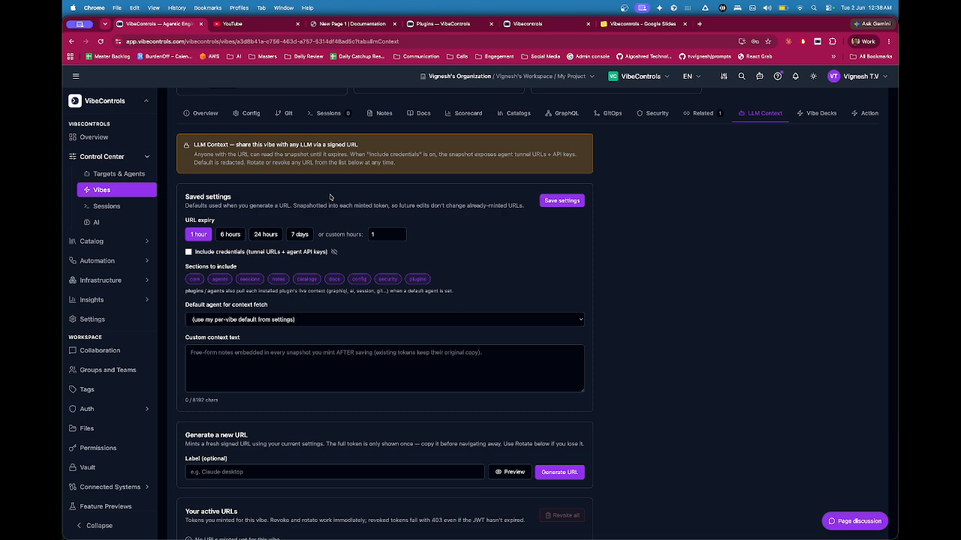
# - Expand the Catalog, Automation, Infrastructure and Insights groups in the navigation and look through their entries
pyautogui.scroll(2, 329, 197)
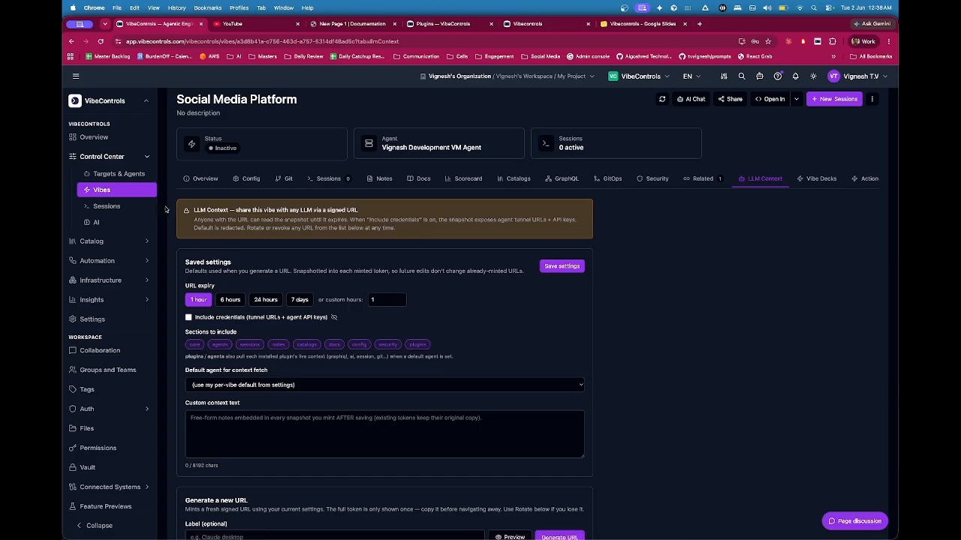
pyautogui.click(113, 241)
pyautogui.click(117, 310)
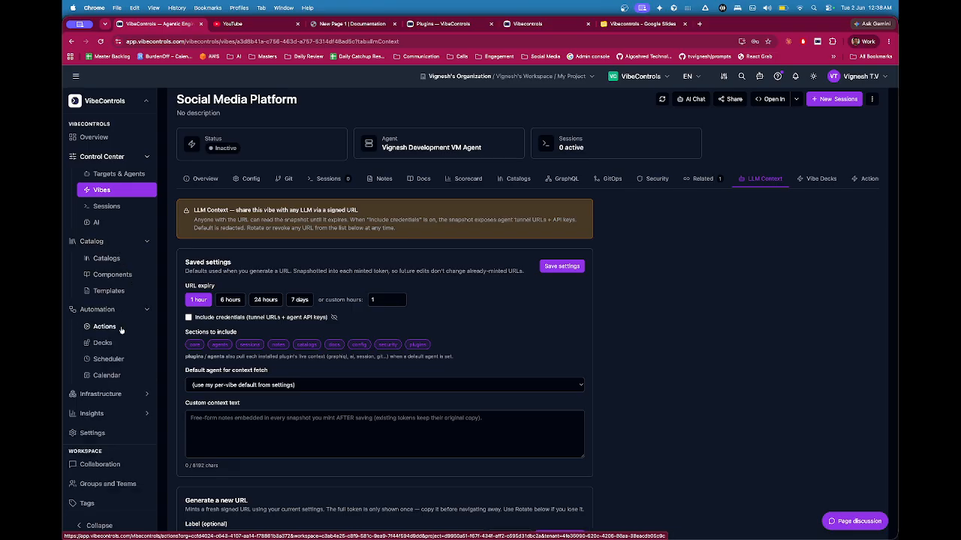
pyautogui.click(112, 394)
pyautogui.scroll(-3, 114, 392)
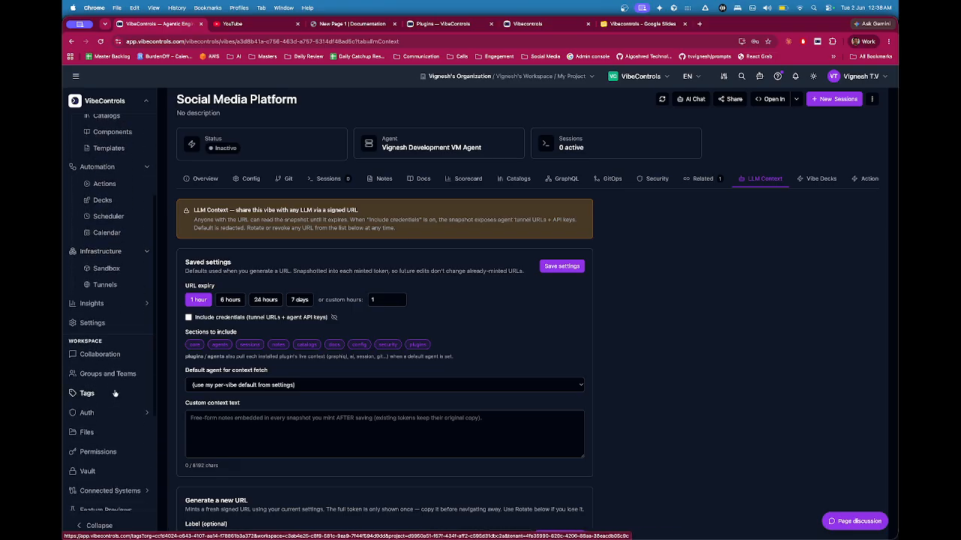
pyautogui.click(136, 304)
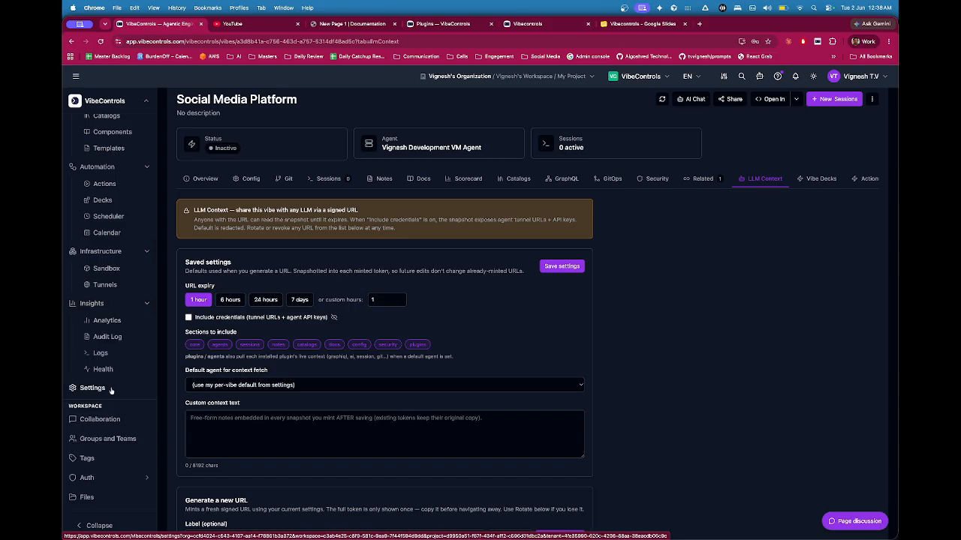
pyautogui.scroll(4, 110, 388)
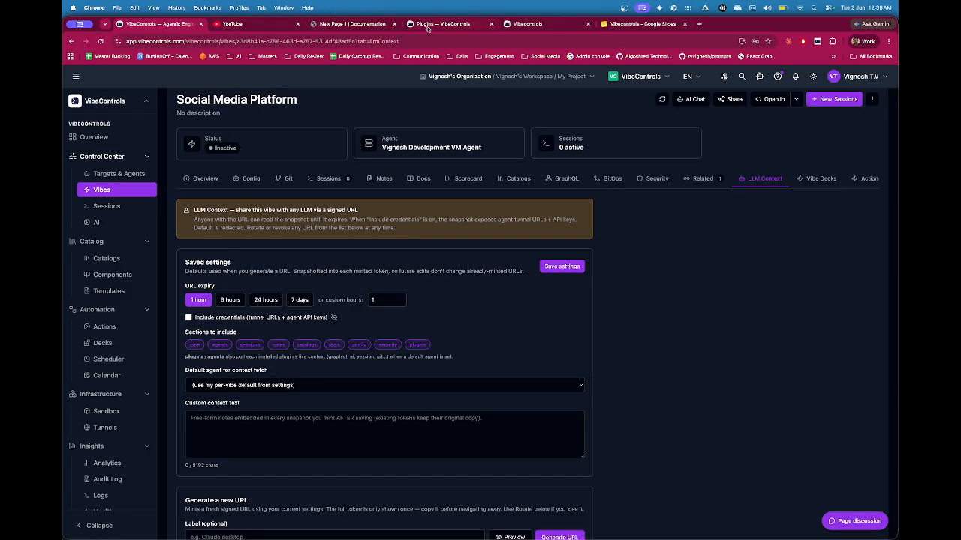
# - Load vibecontrols.com in the browser tab holding the "My Accounting System" documentation page
pyautogui.moveTo(522, 24); pyautogui.dragTo(273, 39)
pyautogui.click(311, 28)
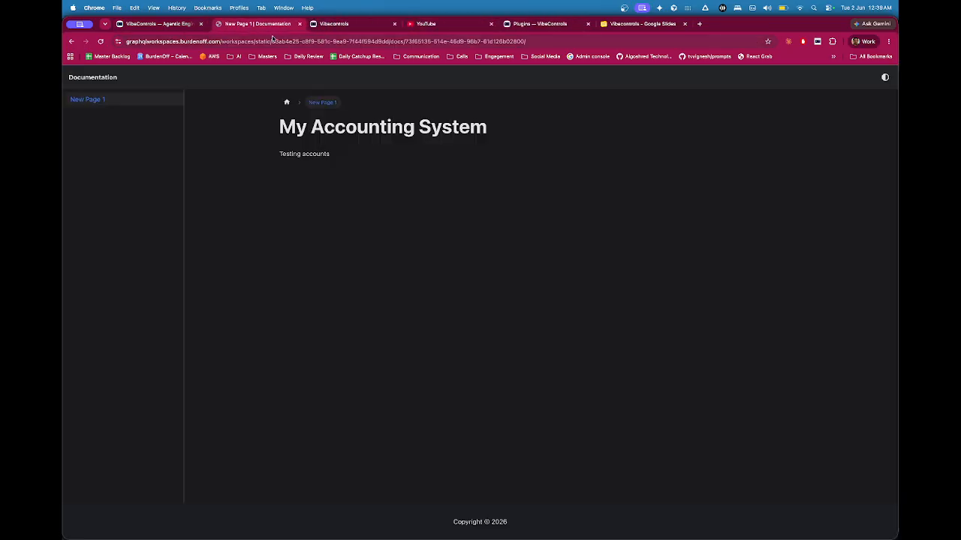
pyautogui.click(274, 41)
pyautogui.write('vibecontrols.local.burdenoff.com/')
pyautogui.press('Down')
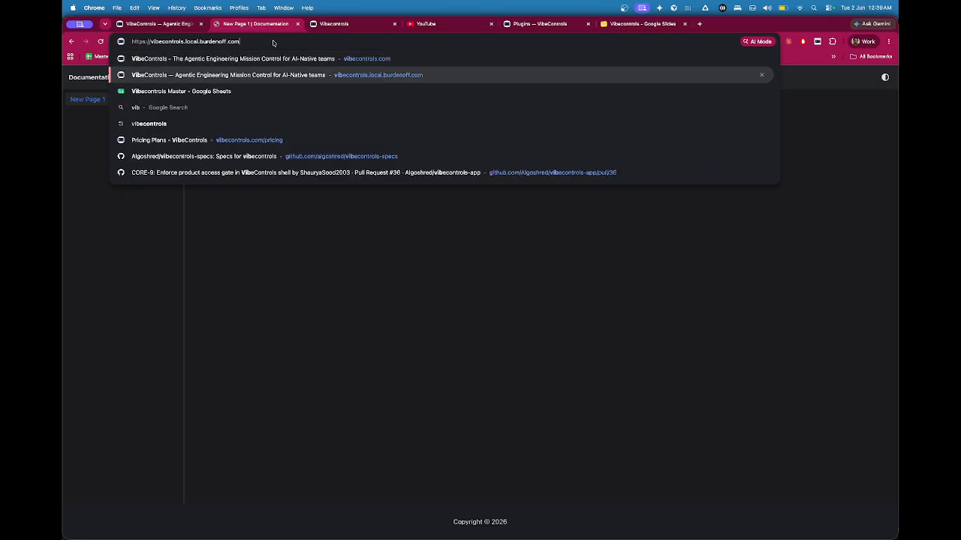
pyautogui.press('Up')
pyautogui.press('Return')
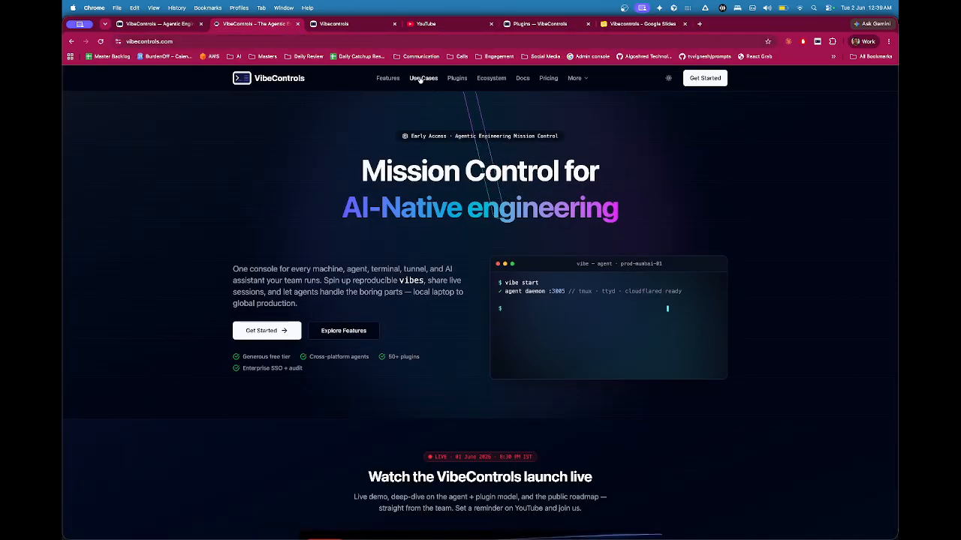
# - Browse the website's use cases, reading the story on per-project environment variables before returning to the list
pyautogui.click(423, 78)
pyautogui.scroll(-3, 378, 225)
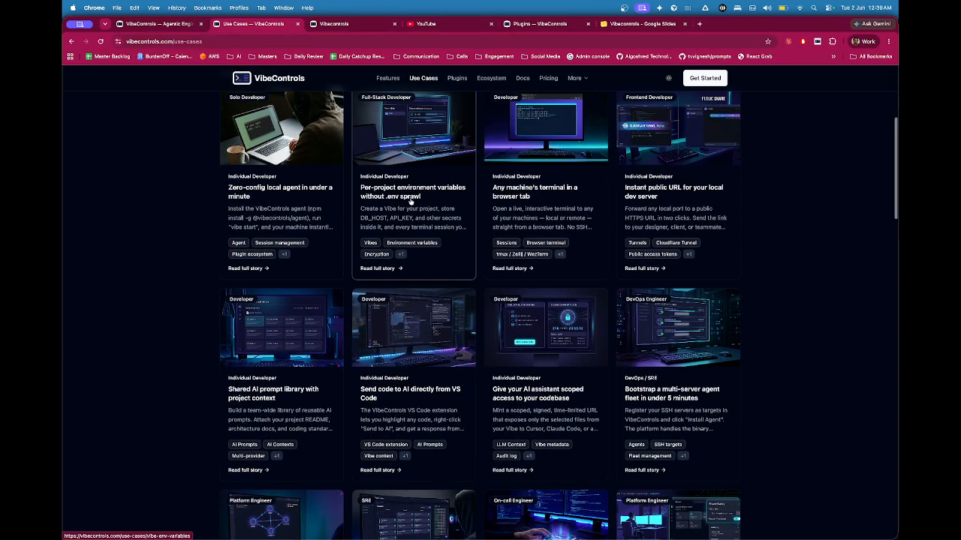
pyautogui.click(379, 226)
pyautogui.scroll(-5, 457, 245)
pyautogui.scroll(1, 458, 246)
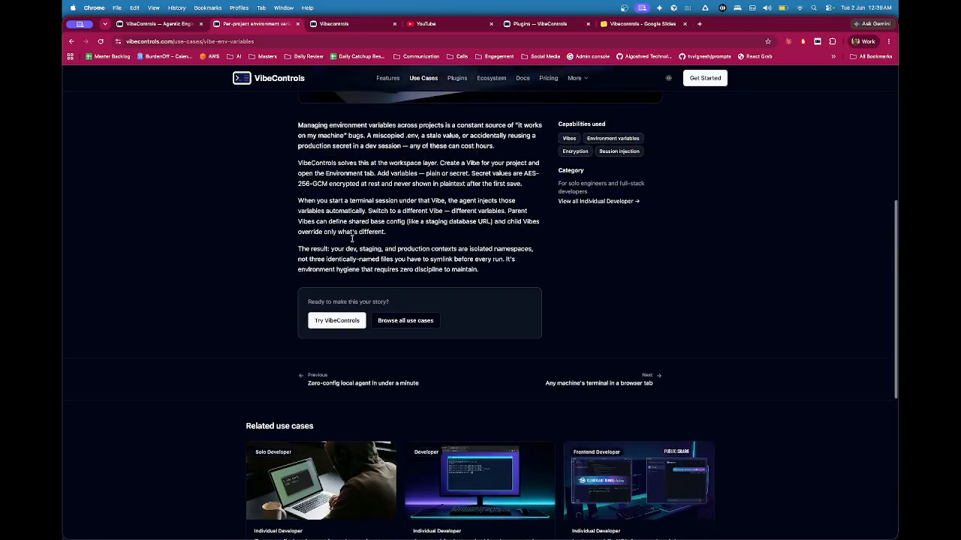
pyautogui.click(70, 41)
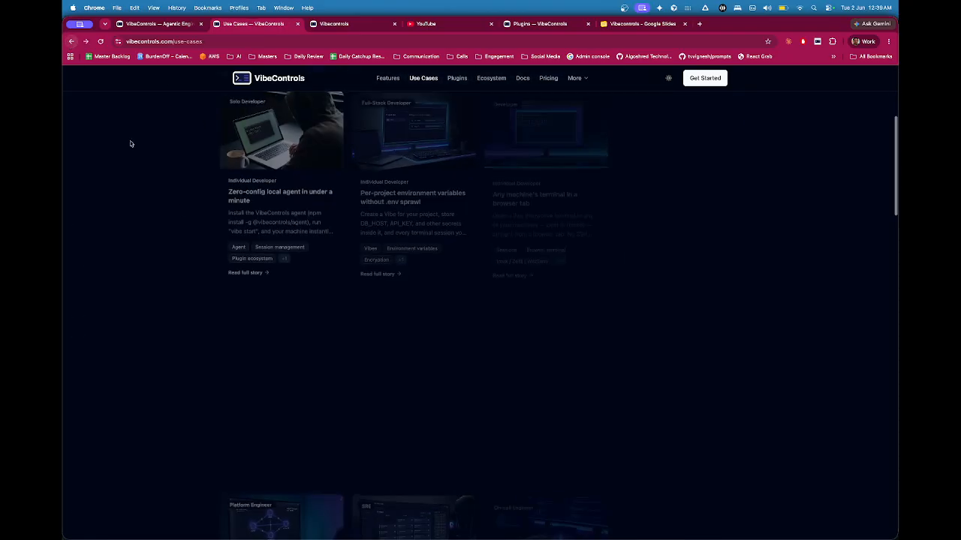
pyautogui.scroll(-5, 177, 207)
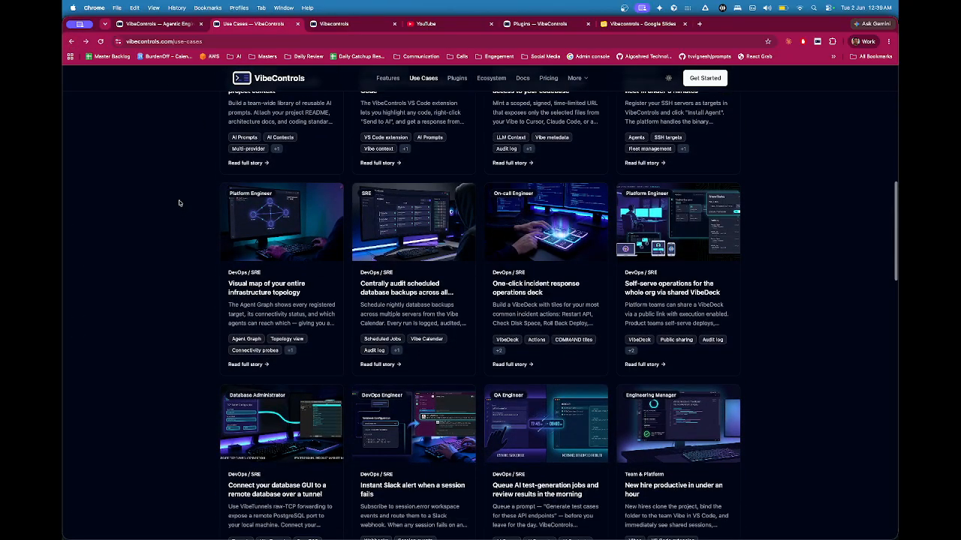
# - Return to the Social Media Platform vibe's page and switch to OBS
pyautogui.click(166, 24)
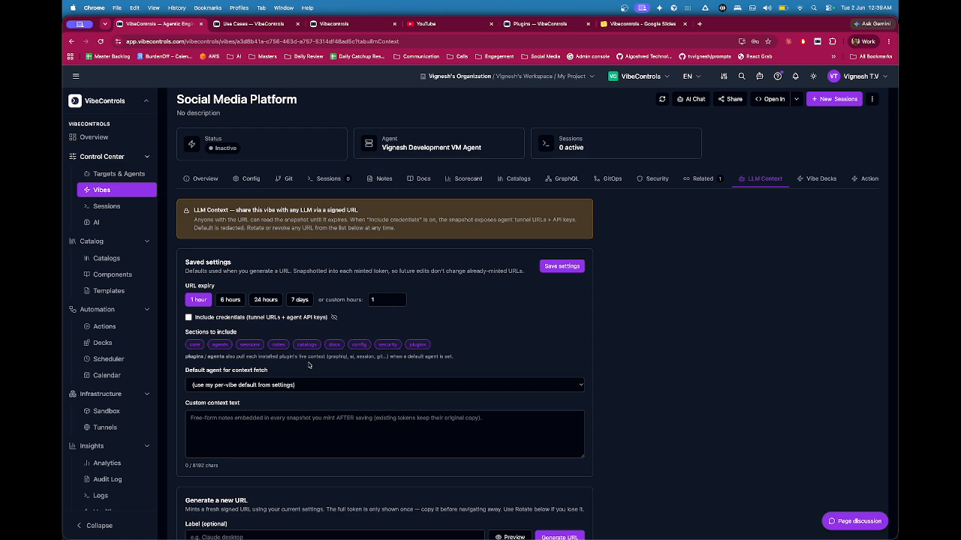
pyautogui.press('super+Tab')
pyautogui.press('super+Tab')
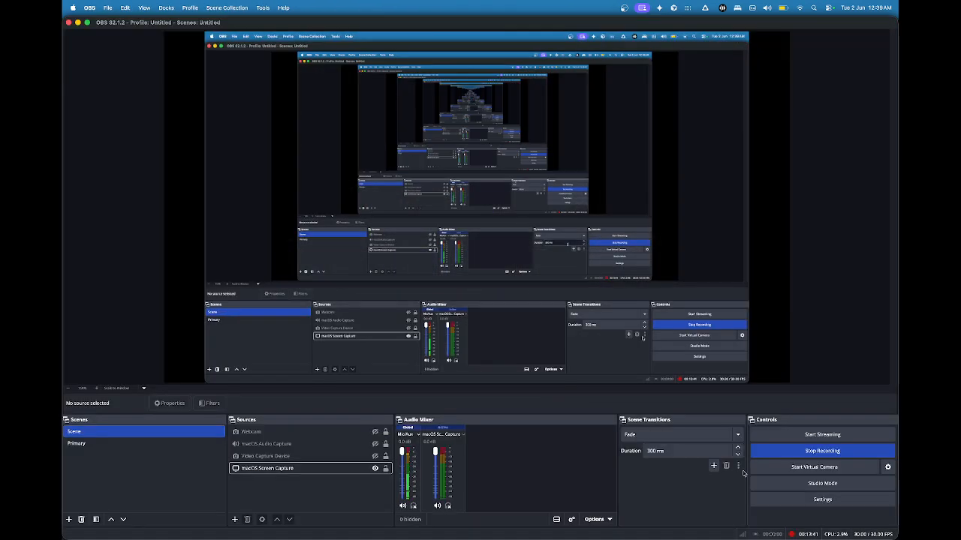